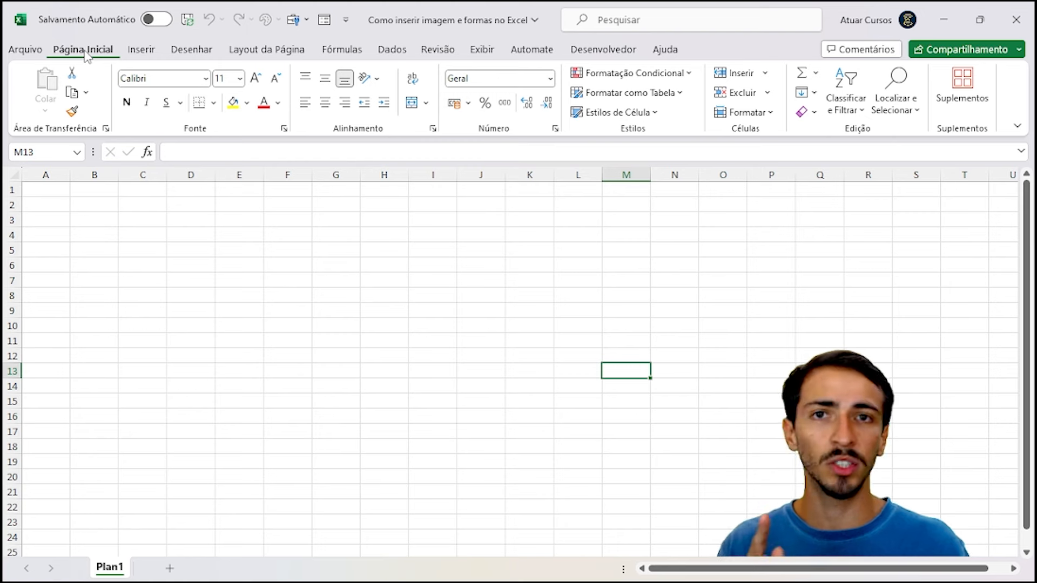
Step: Insert the Logo Atuar picture from this device's Downloads folder, placed over the cells
left_click(150, 51)
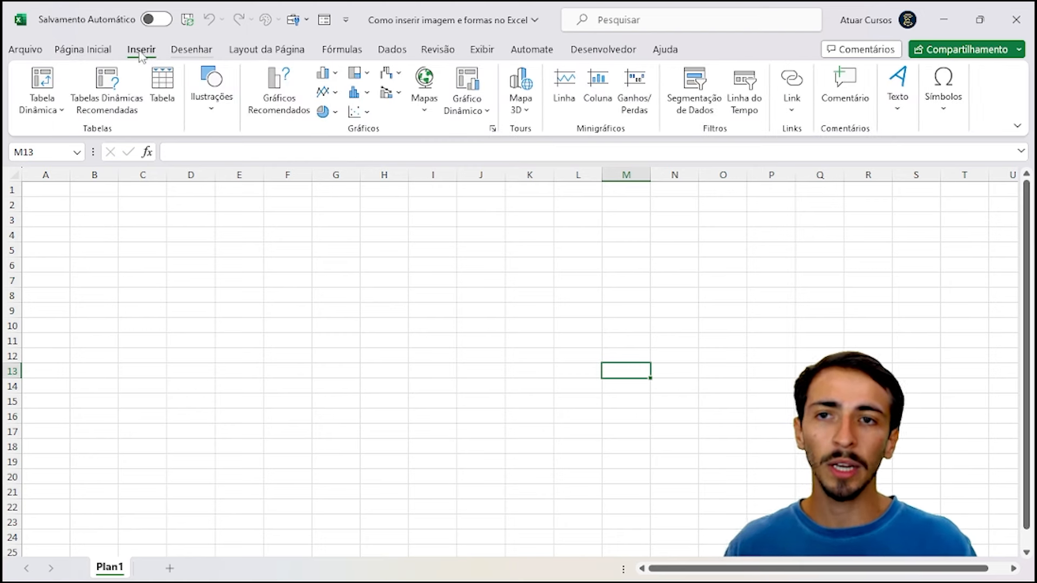
scroll(154, 55, "down", 1)
scroll(153, 58, "up", 1)
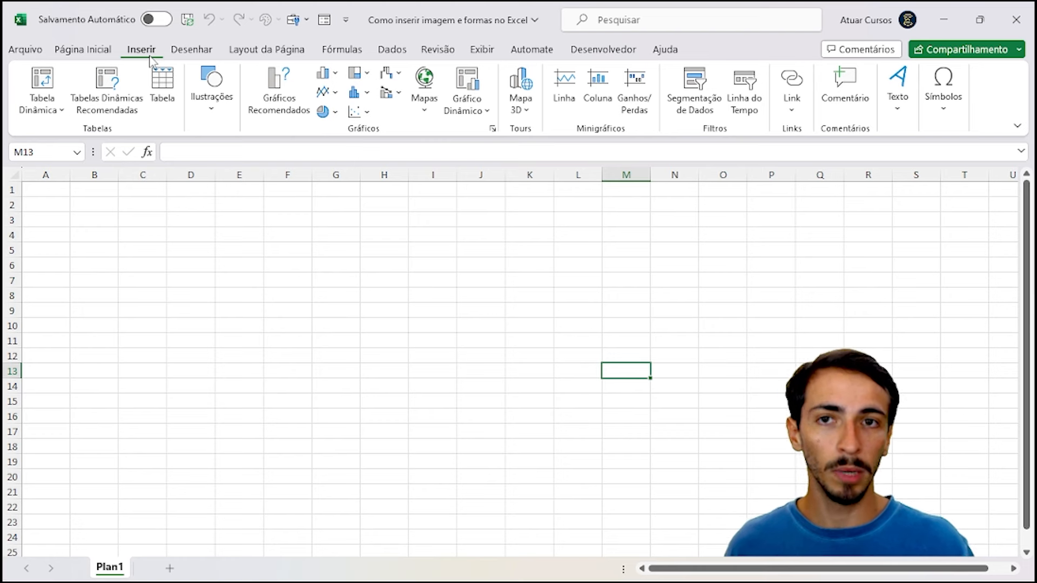
left_click(216, 110)
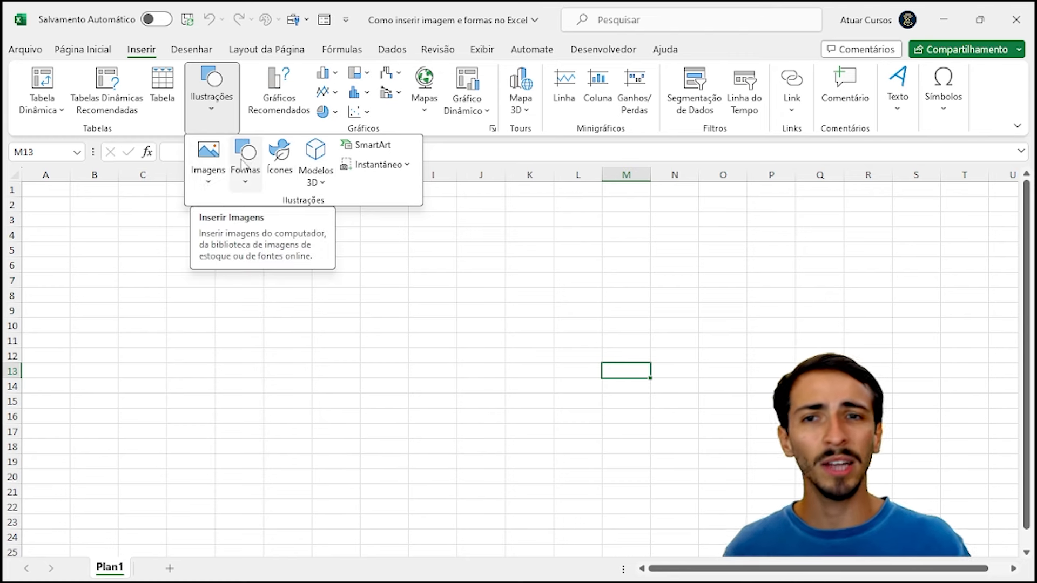
left_click(225, 97)
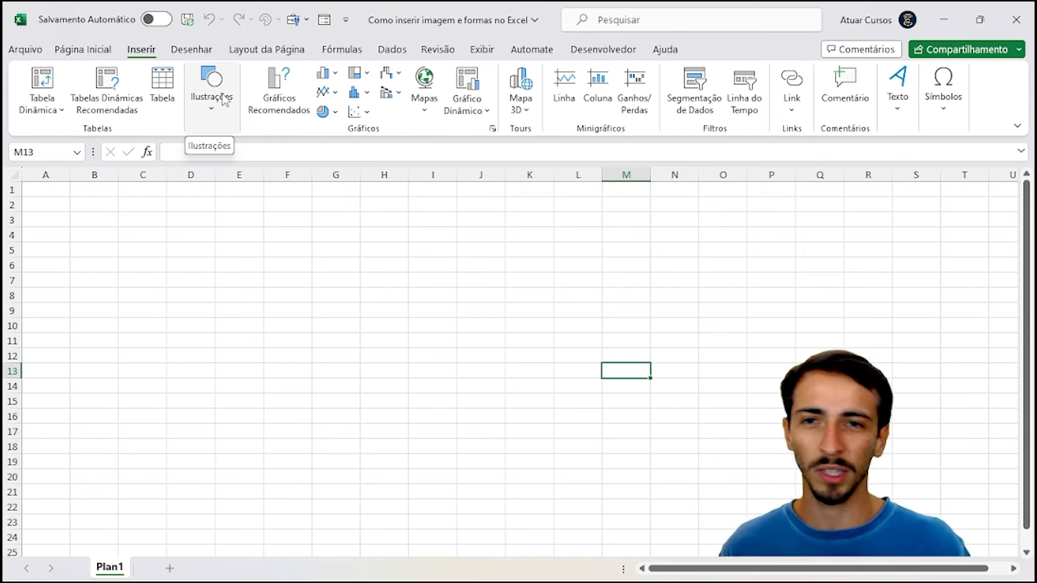
left_click(222, 104)
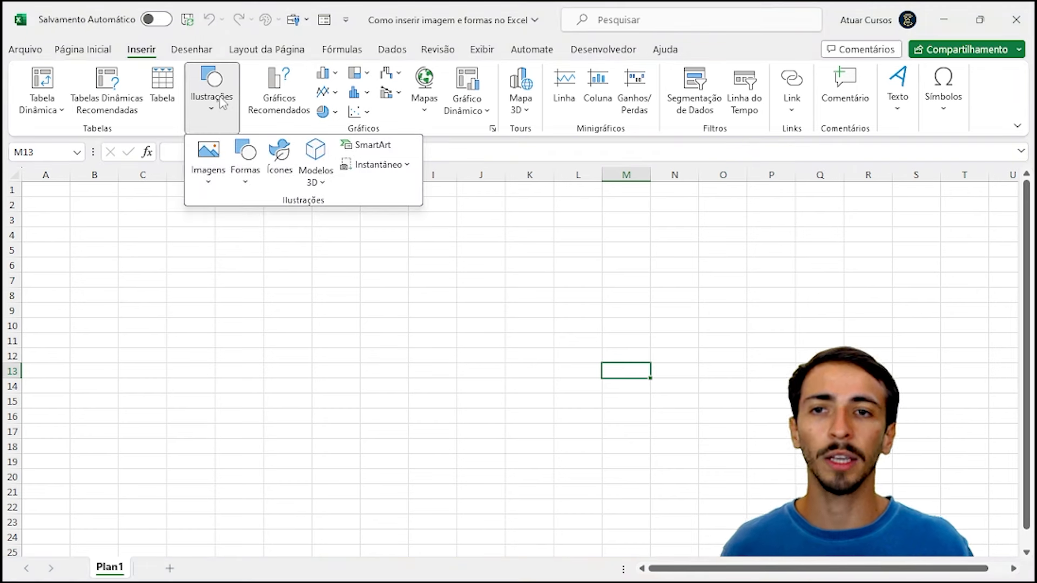
left_click(216, 168)
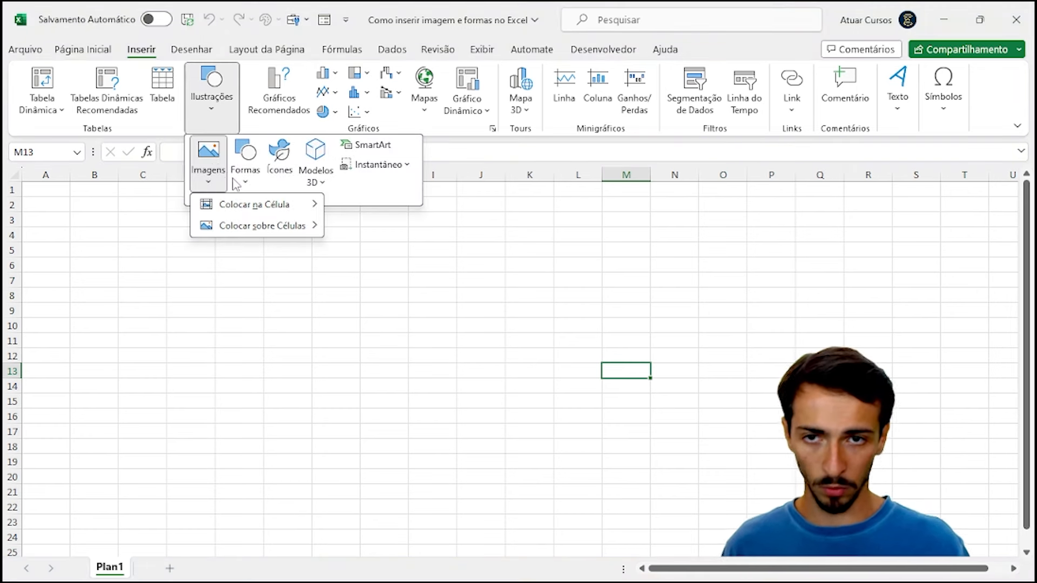
mouse_move(286, 224)
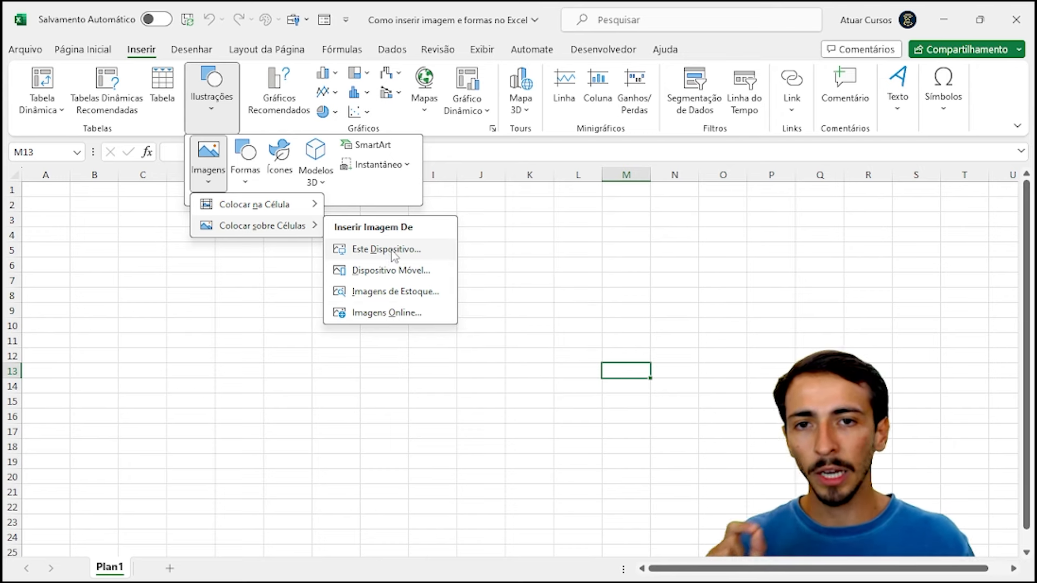
left_click(392, 253)
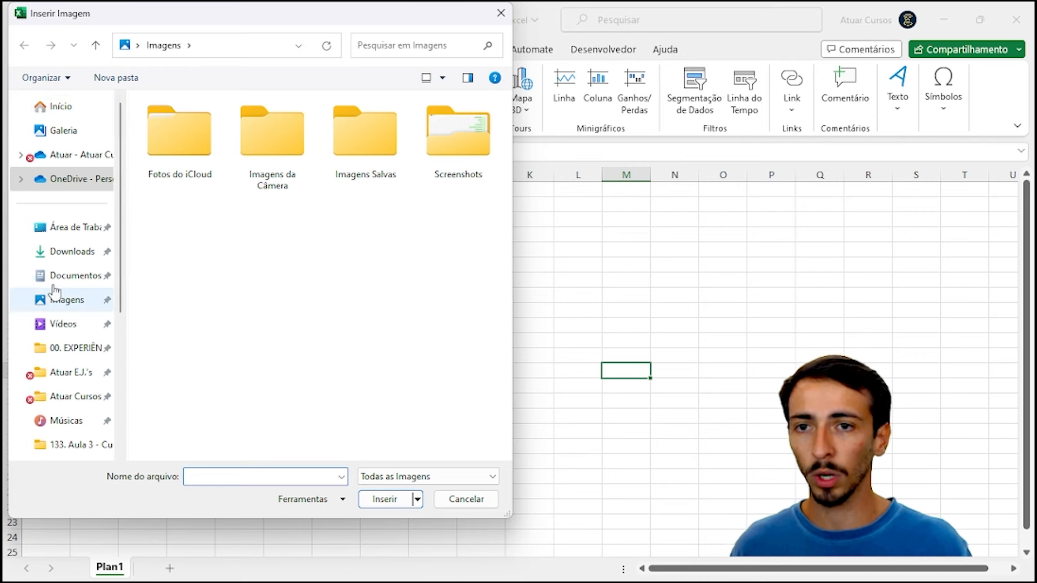
left_click(62, 252)
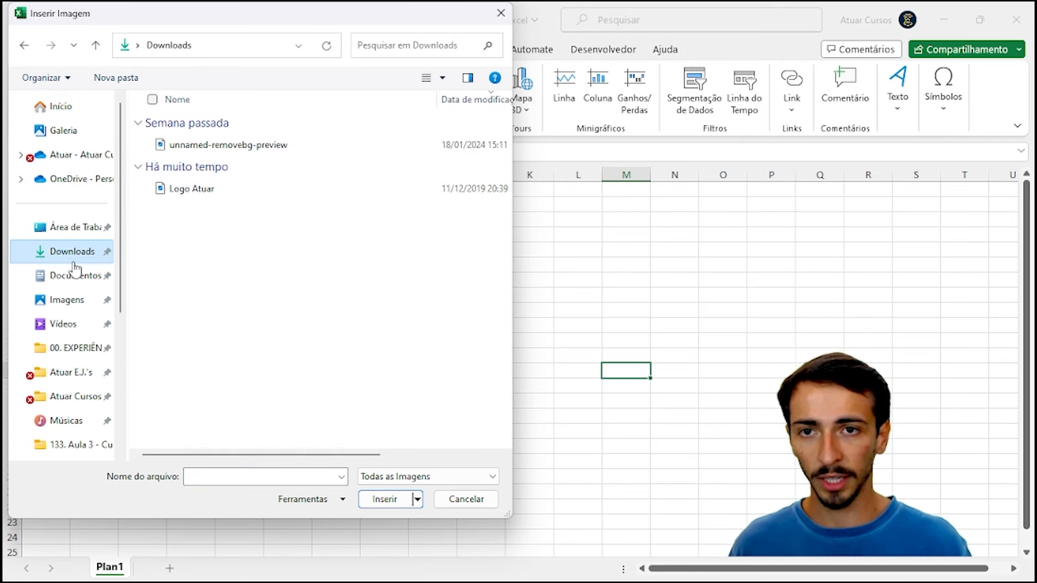
left_click(196, 194)
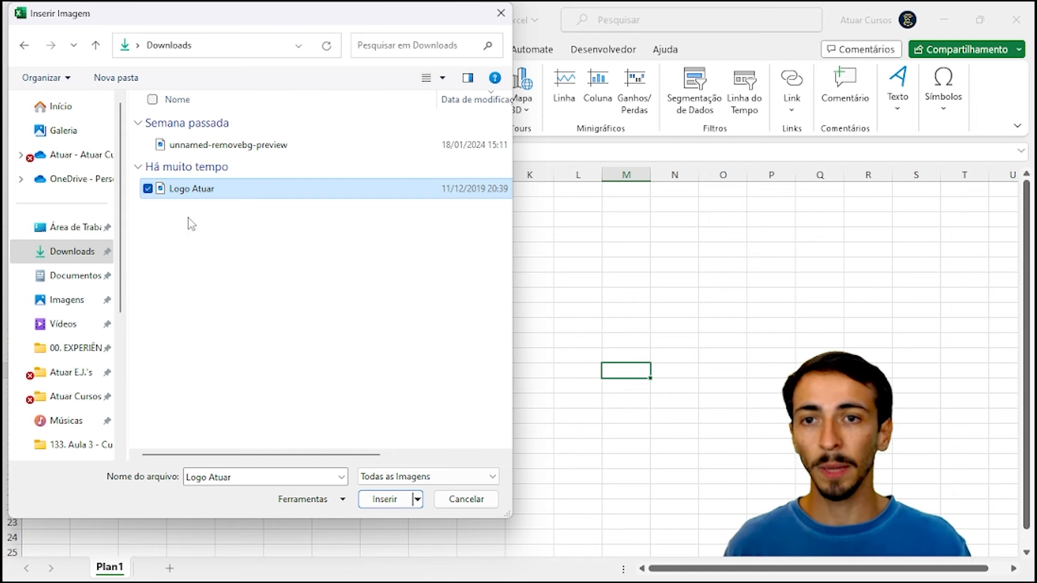
left_click(388, 499)
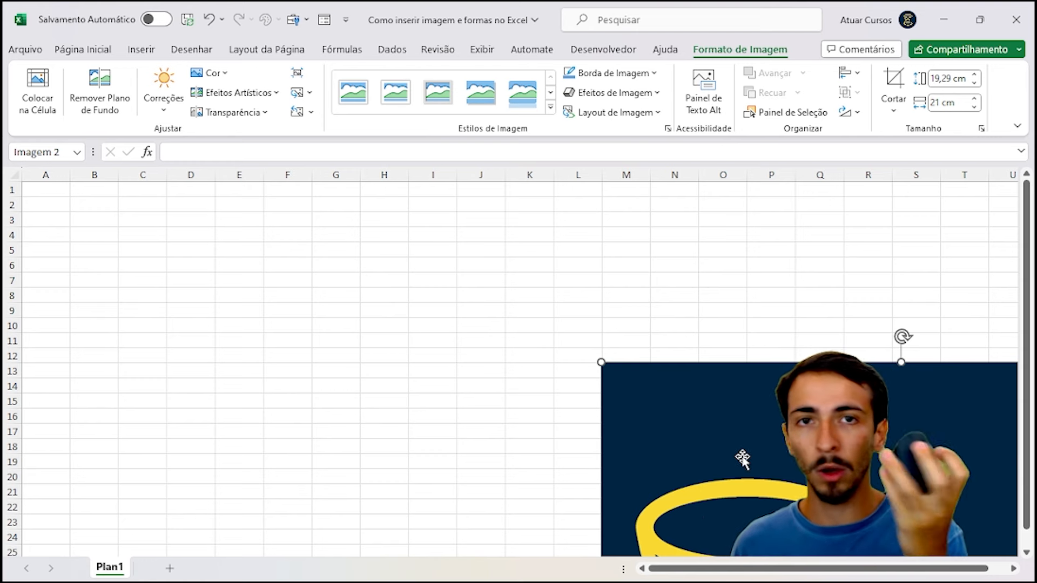
Step: Move the inserted logo picture to the top of the sheet so that it starts in column B
left_click_drag(732, 428, 251, 261)
left_click(236, 257)
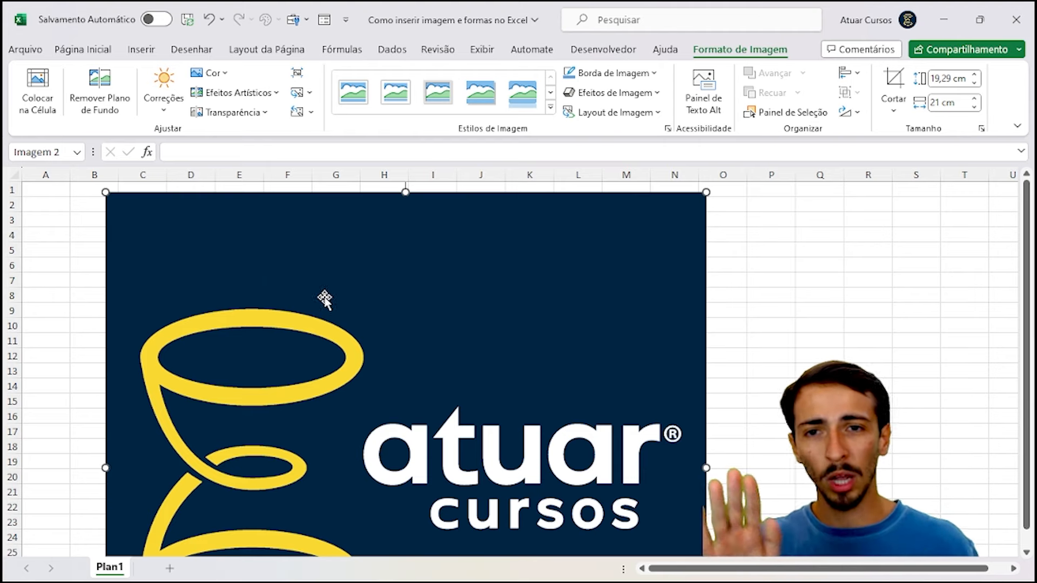
left_click_drag(415, 321, 377, 323)
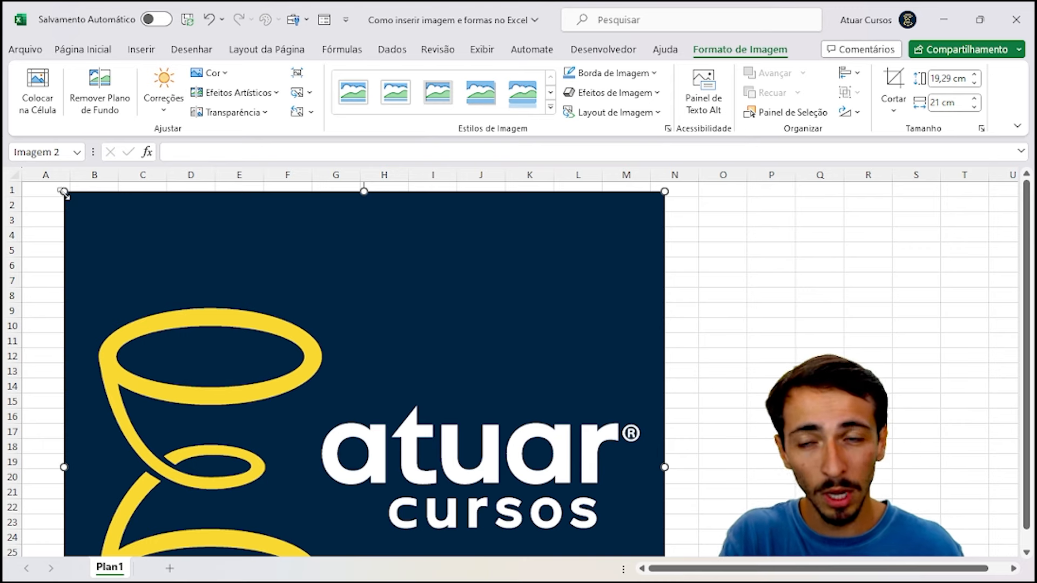
Step: Shrink the logo proportionally to about 7.49 cm high by 8.15 cm wide and move it over columns C to G
left_click_drag(64, 190, 343, 453)
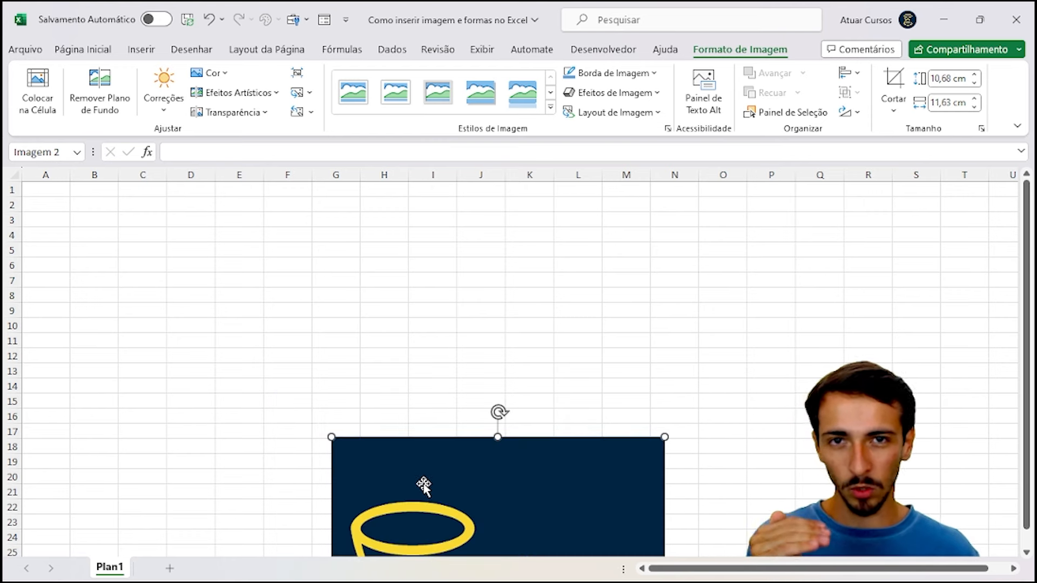
left_click_drag(455, 477, 239, 253)
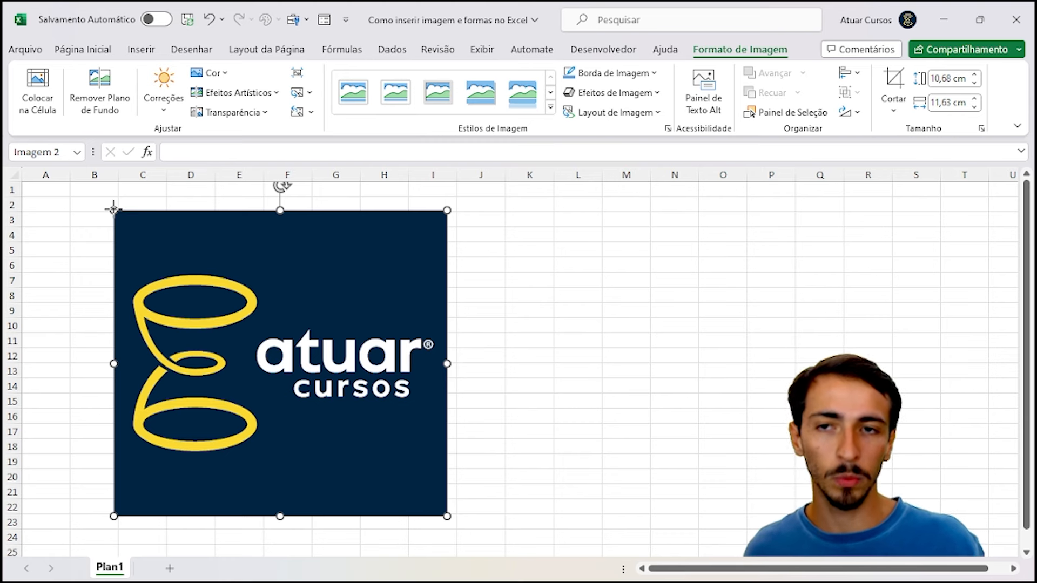
left_click_drag(114, 210, 213, 302)
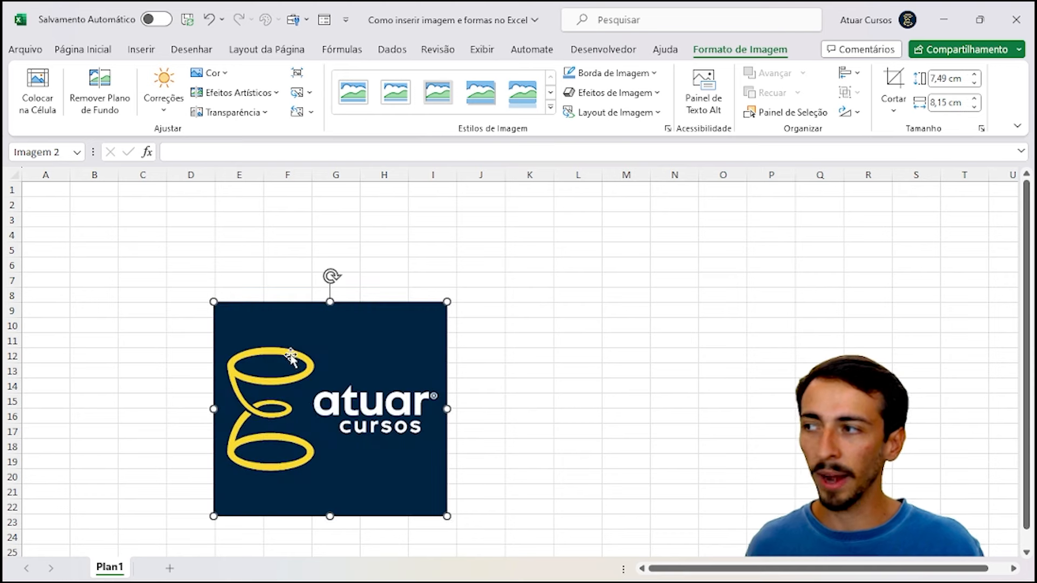
left_click_drag(318, 408, 234, 324)
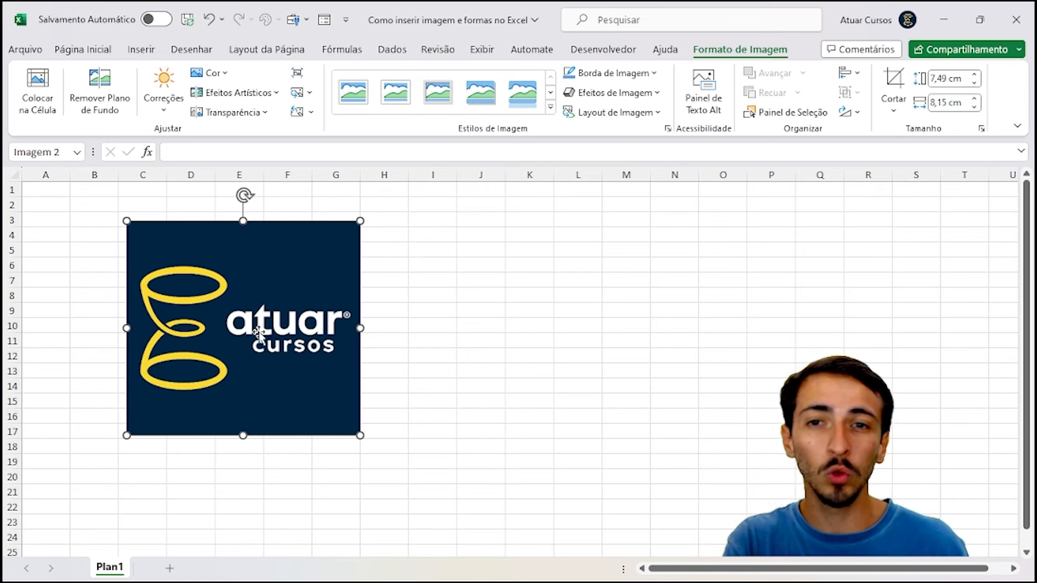
Step: Move the logo over columns E to J, try narrowing it to about 5.22 cm wide, and undo the narrowing
left_click_drag(258, 333, 363, 319)
left_click_drag(486, 323, 402, 353)
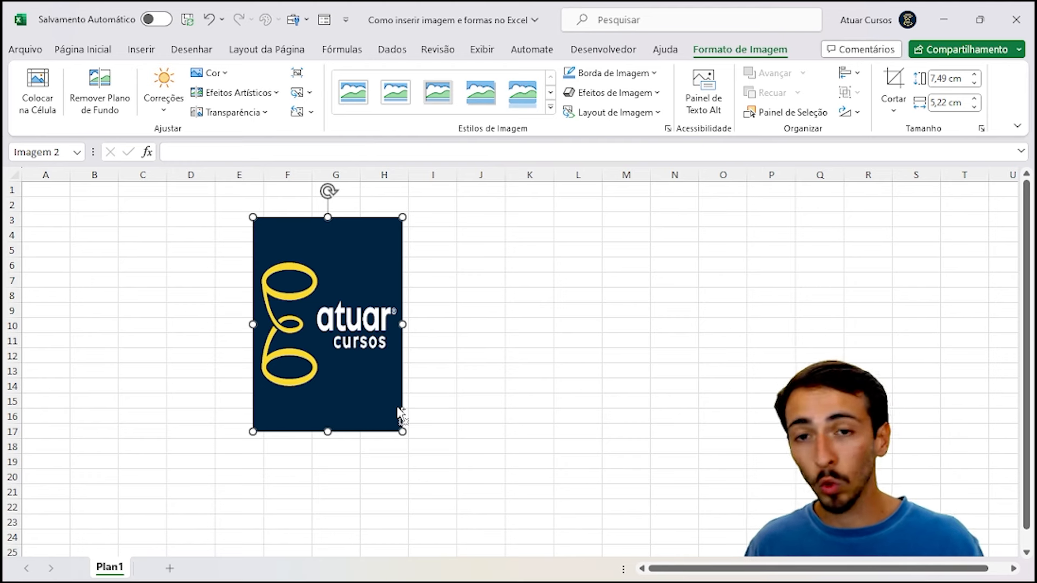
key("ctrl+z")
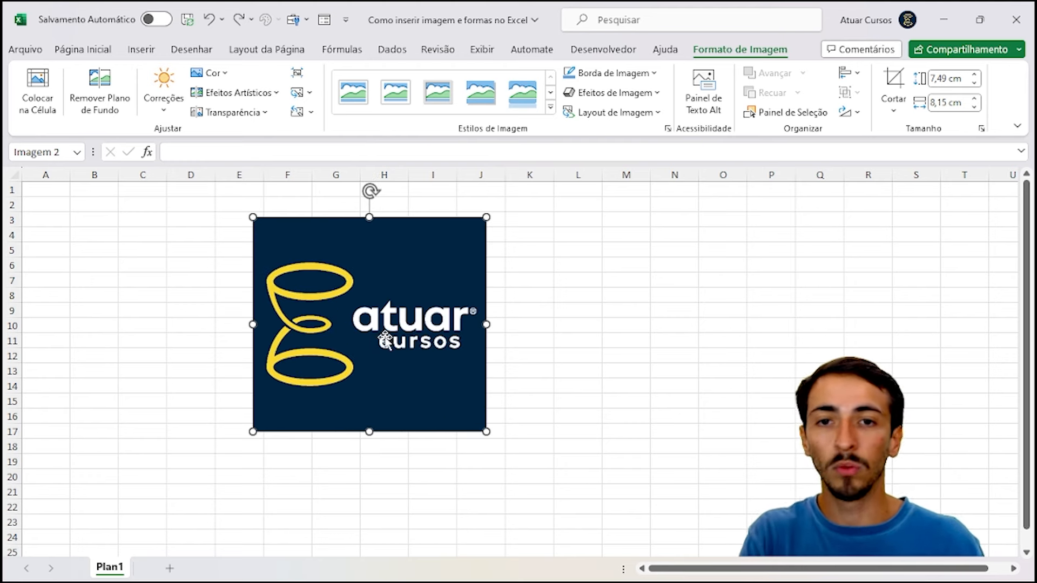
Step: Move the logo over columns A to E with its upper edge at row 3, and deselect it by selecting cell G19
left_click_drag(378, 331, 241, 317)
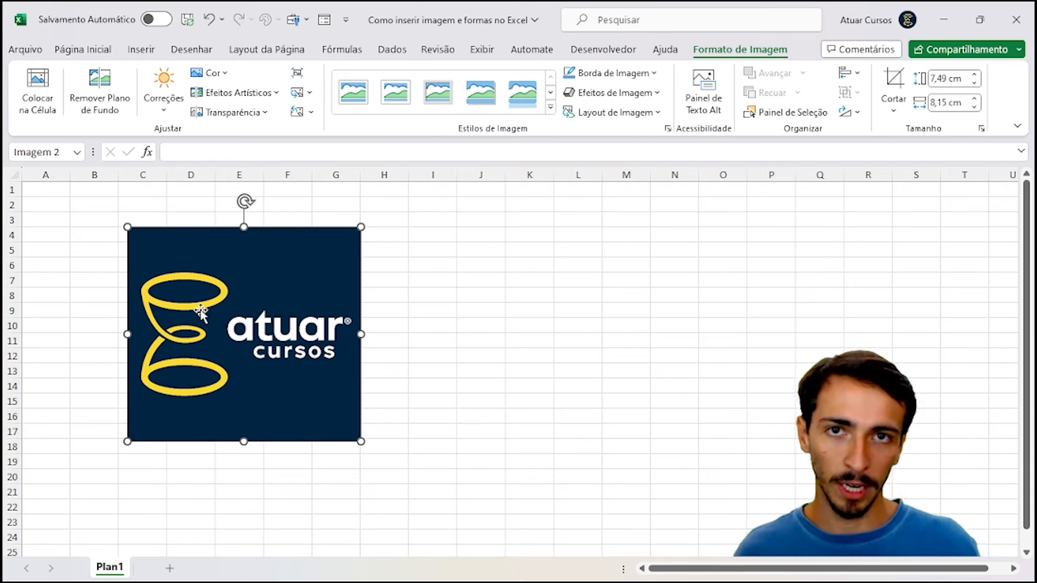
left_click_drag(204, 303, 109, 286)
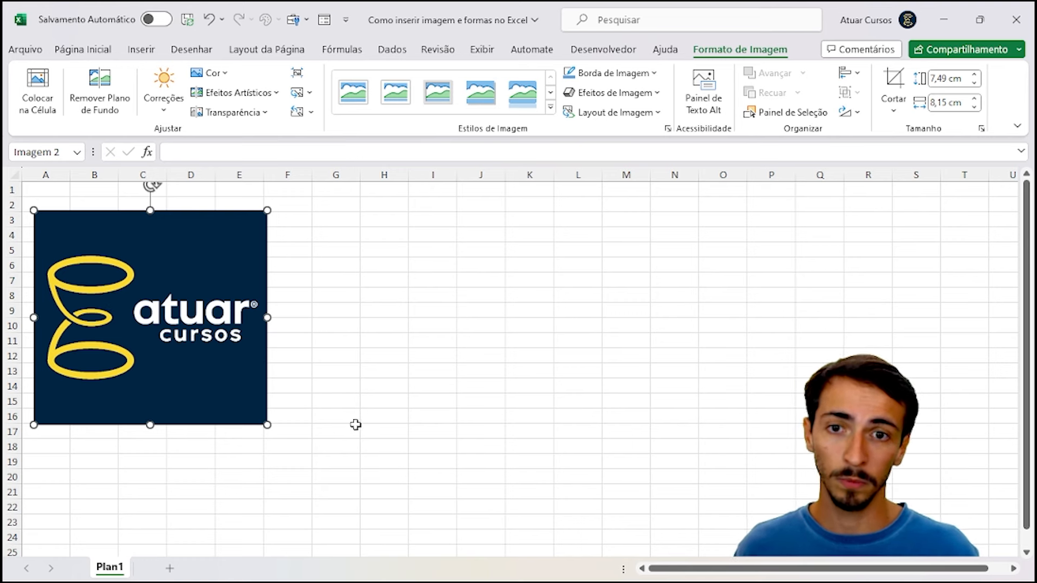
left_click(345, 468)
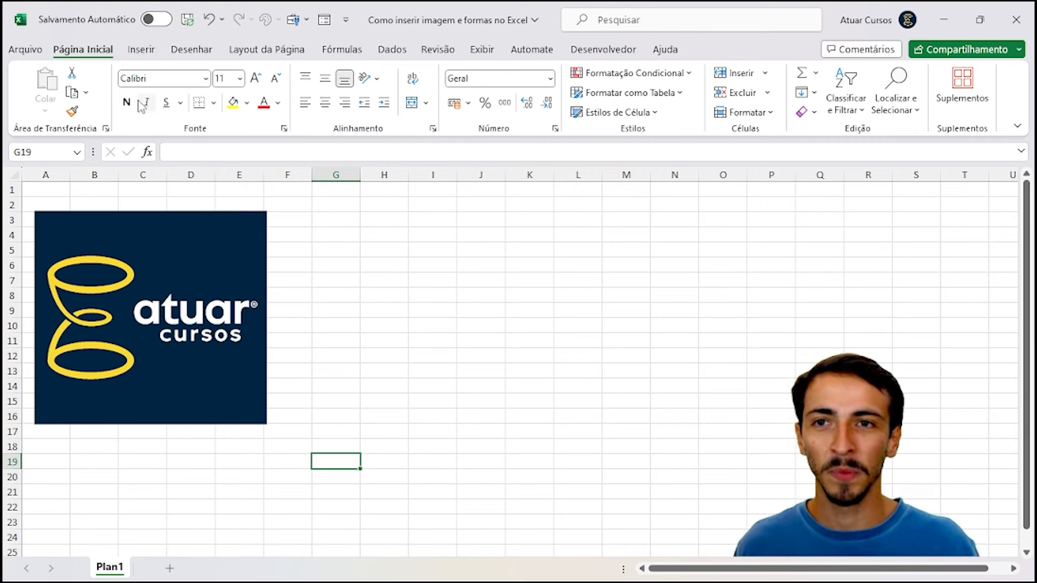
Step: Draw an ellipse about 7.28 cm high by 7.75 cm wide beside the logo, over columns H to L
left_click(141, 50)
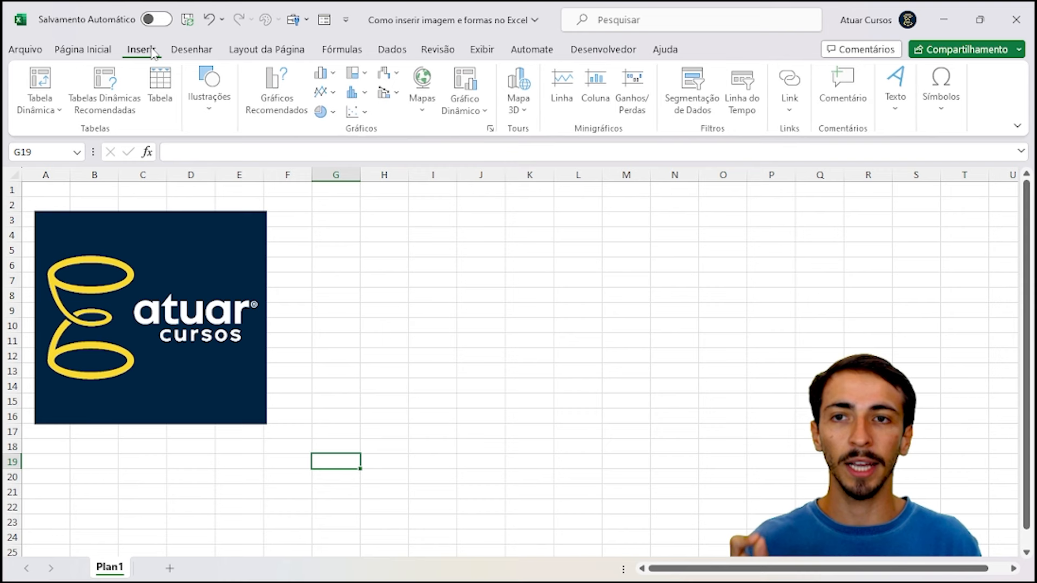
left_click(218, 109)
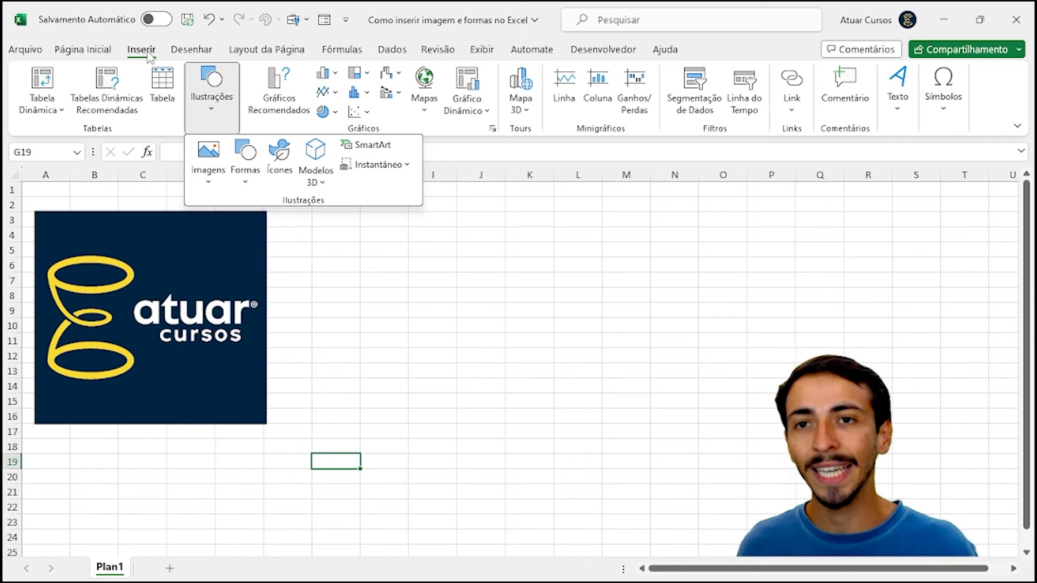
left_click(247, 179)
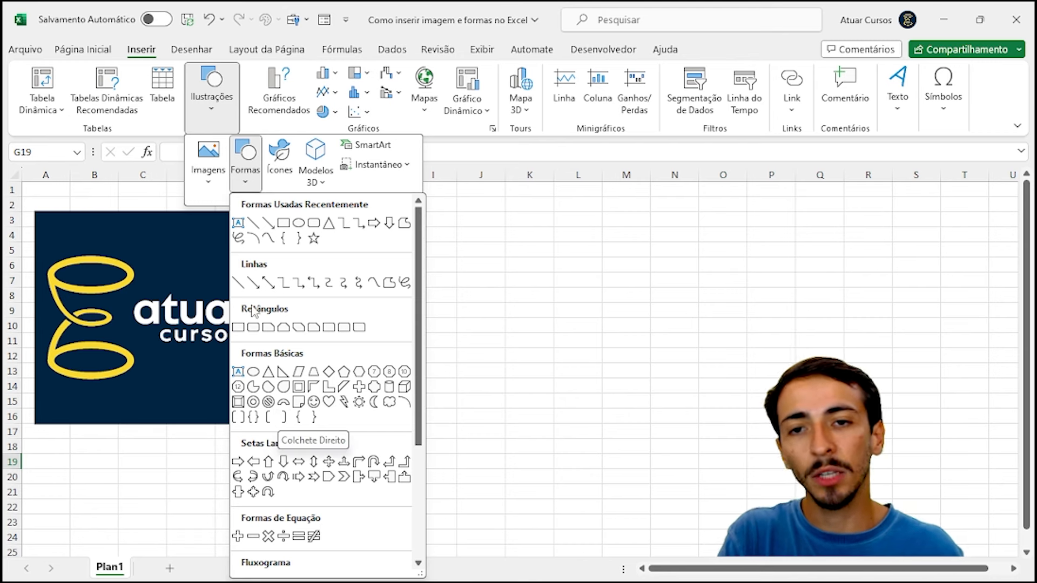
left_click(251, 372)
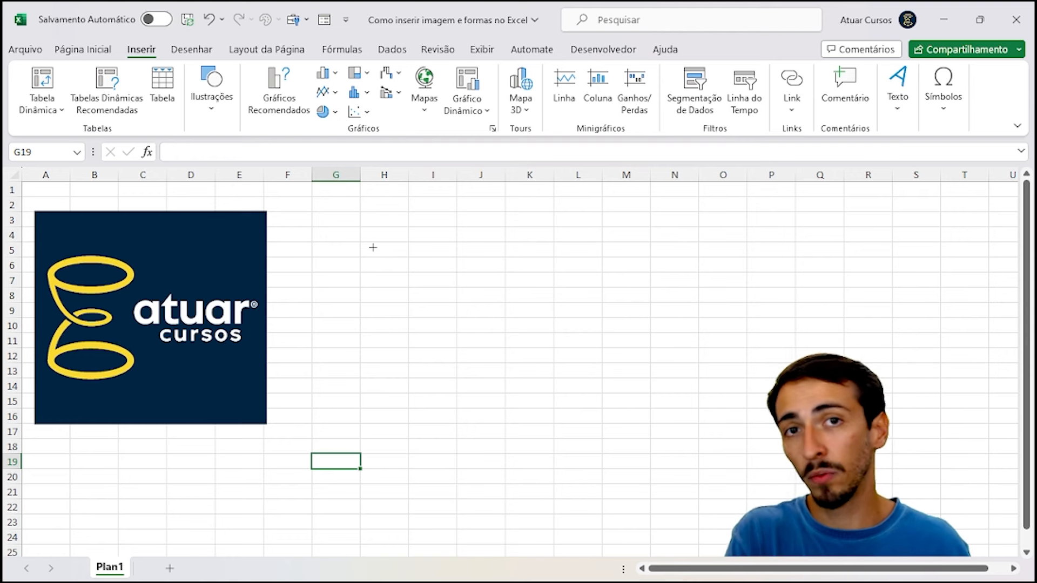
left_click_drag(367, 226, 589, 433)
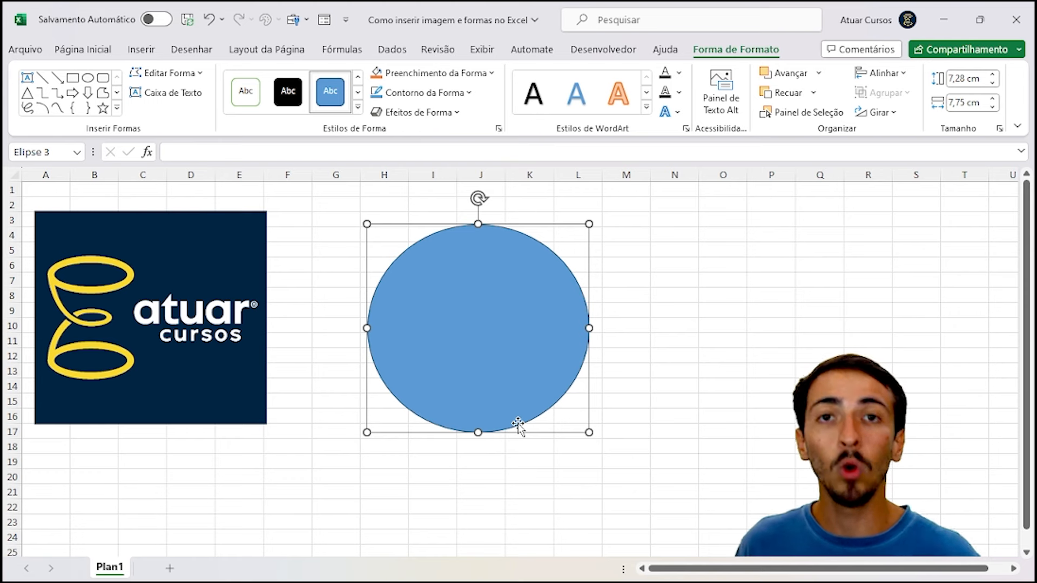
Step: Resize the ellipse to about 7.17 cm high by 7.33 cm wide and move it over columns G to K
mouse_move(466, 317)
left_mouse_down()
mouse_move(477, 326)
mouse_move(461, 290)
mouse_move(619, 340)
mouse_move(498, 375)
mouse_move(431, 324)
mouse_move(444, 347)
mouse_move(472, 336)
mouse_move(419, 310)
mouse_move(606, 333)
mouse_move(447, 329)
mouse_move(553, 387)
mouse_move(398, 347)
mouse_move(756, 343)
mouse_move(445, 348)
mouse_move(567, 322)
mouse_move(461, 317)
mouse_move(473, 320)
left_mouse_up()
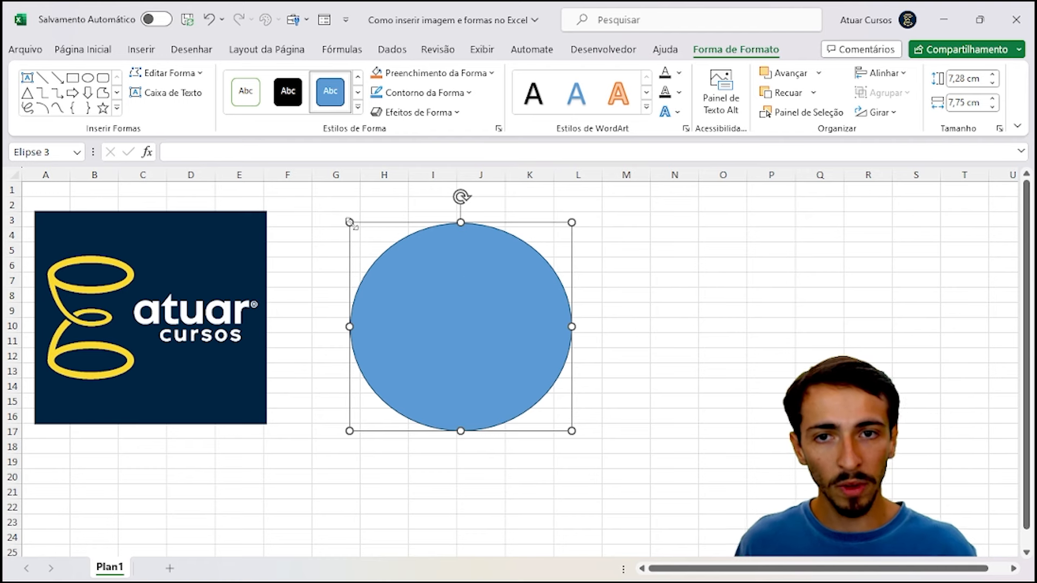
mouse_move(357, 230)
left_mouse_down()
mouse_move(419, 280)
mouse_move(378, 236)
mouse_move(470, 264)
mouse_move(384, 247)
mouse_move(361, 227)
left_mouse_up()
left_click_drag(442, 317, 423, 300)
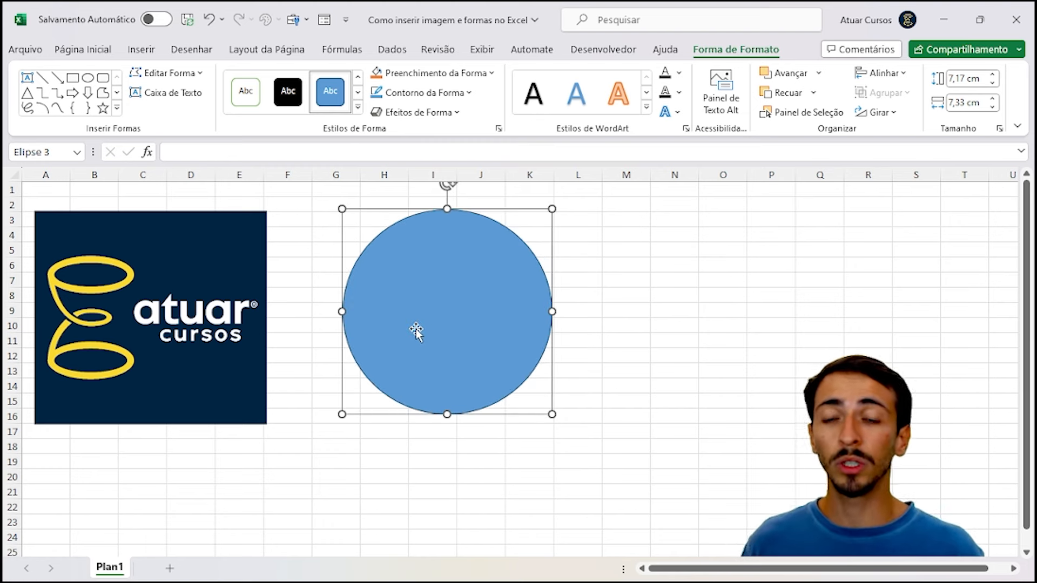
Step: Compare the formatting options offered for the logo picture and the blue ellipse, and finish with cell M10 selected
left_click(192, 347)
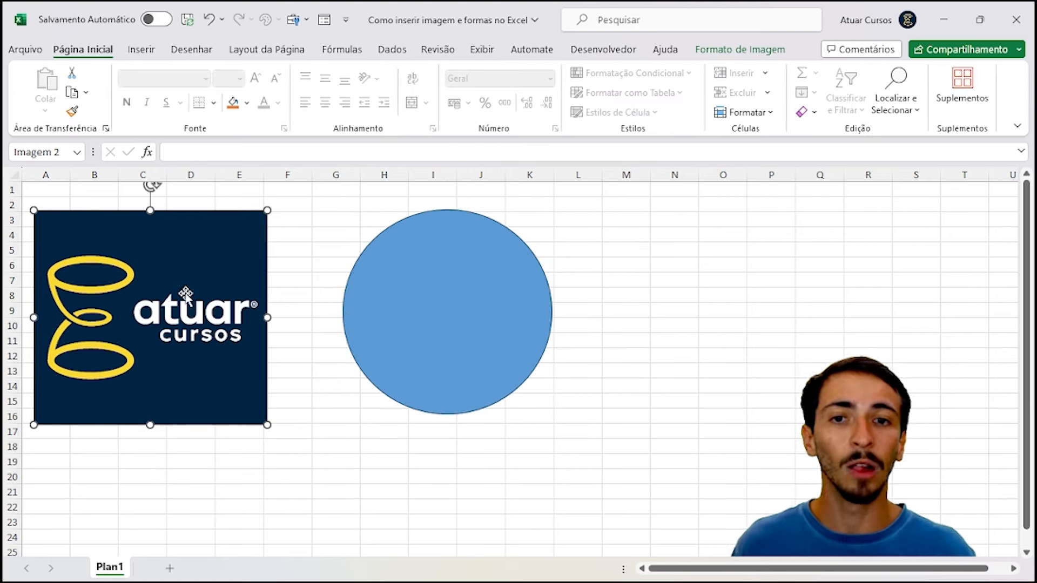
left_click(435, 327)
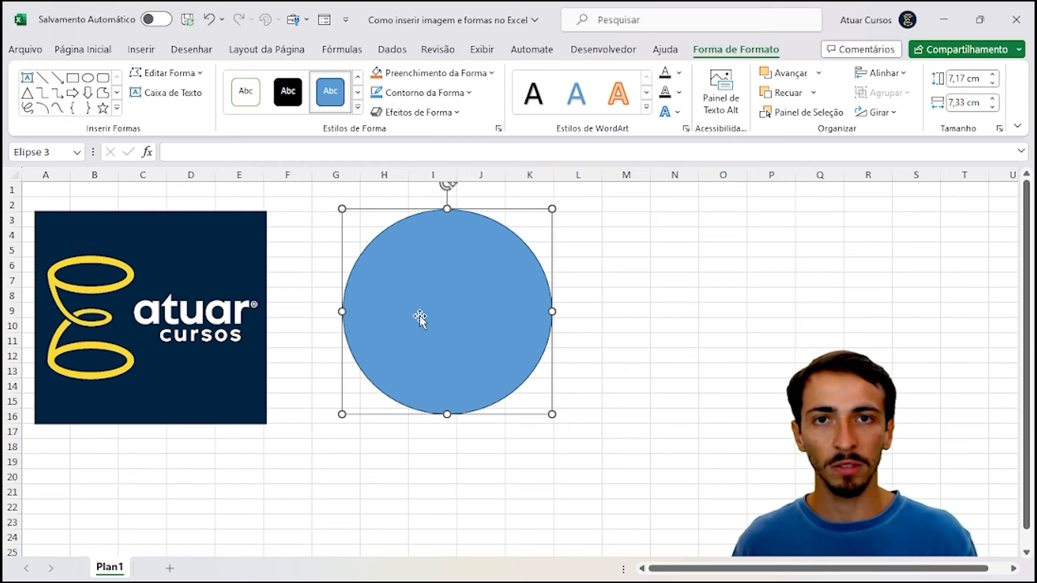
left_click(632, 327)
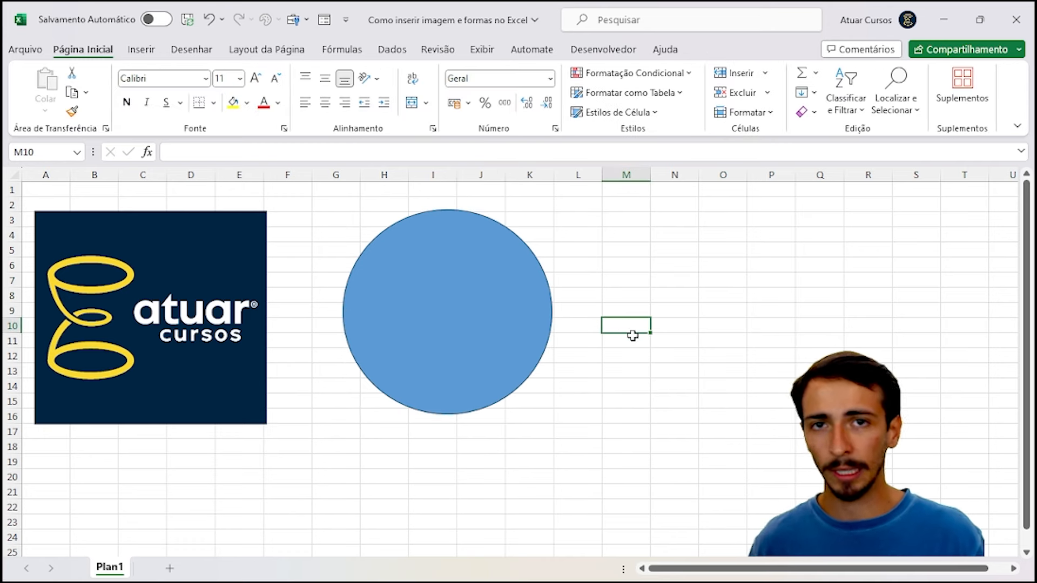
Step: Shrink the blue ellipse from its upper-left corner to about 6.67 cm high by 6.64 cm wide
left_click(462, 315)
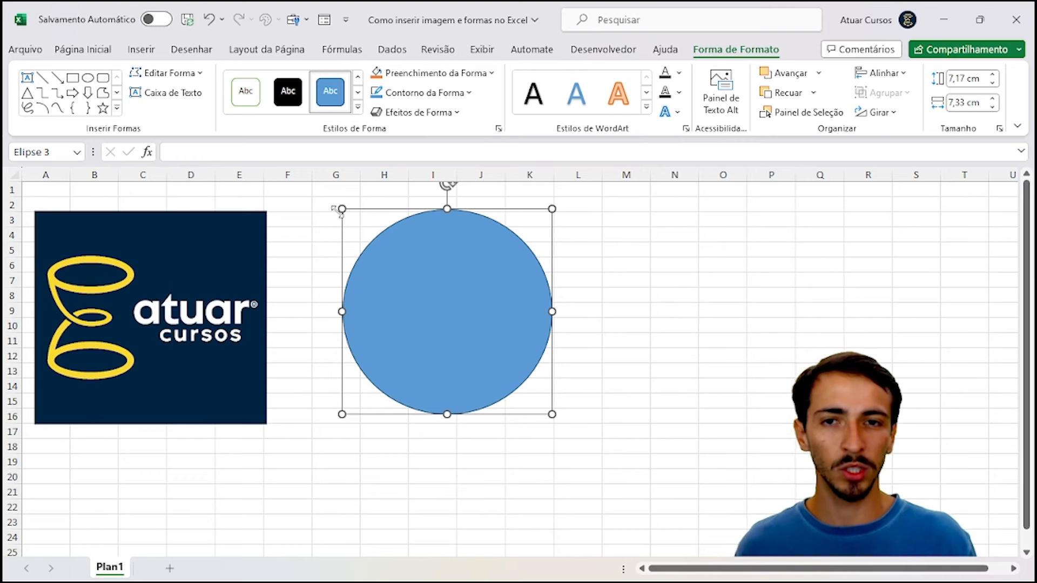
mouse_move(341, 209)
left_mouse_down()
mouse_move(474, 275)
mouse_move(340, 211)
mouse_move(403, 231)
mouse_move(469, 280)
mouse_move(359, 211)
mouse_move(460, 255)
mouse_move(477, 275)
mouse_move(351, 215)
mouse_move(434, 254)
mouse_move(373, 222)
mouse_move(424, 264)
mouse_move(364, 234)
mouse_move(398, 261)
mouse_move(351, 215)
left_mouse_up()
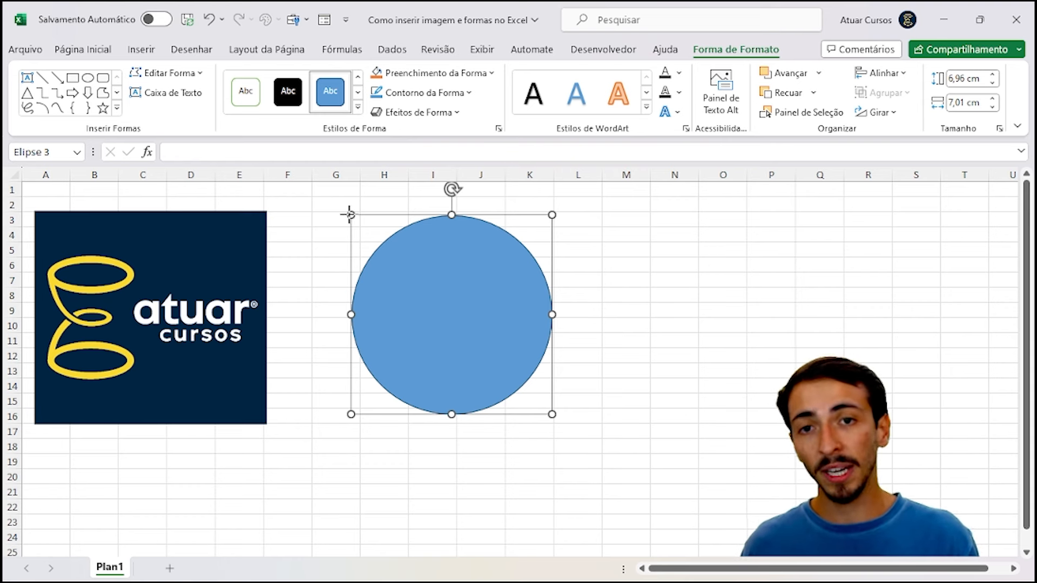
mouse_move(350, 215)
left_mouse_down()
mouse_move(454, 279)
mouse_move(366, 240)
mouse_move(495, 317)
mouse_move(394, 247)
mouse_move(517, 300)
mouse_move(405, 264)
mouse_move(362, 223)
left_mouse_up()
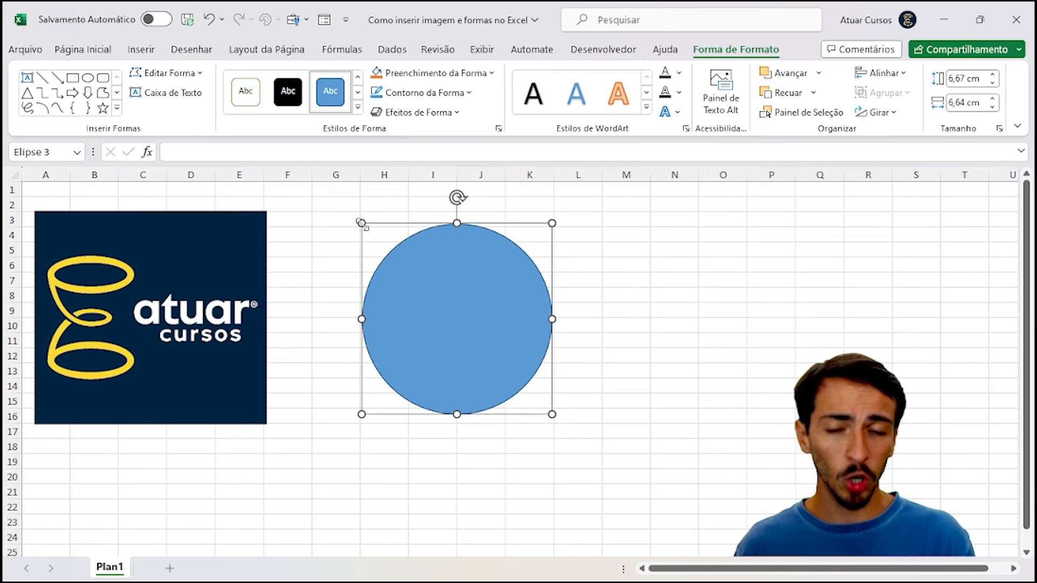
Step: Shrink the blue ellipse to about 5.23 cm high by 5.21 cm wide and move it over columns G to J, rows 2 to 12
left_click_drag(361, 223, 402, 264)
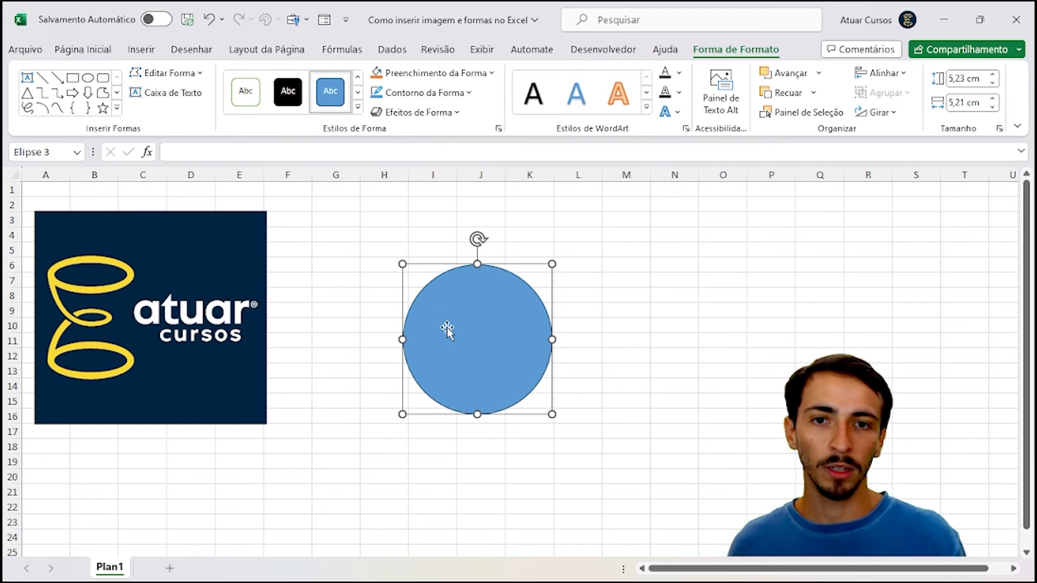
left_click_drag(446, 328, 394, 310)
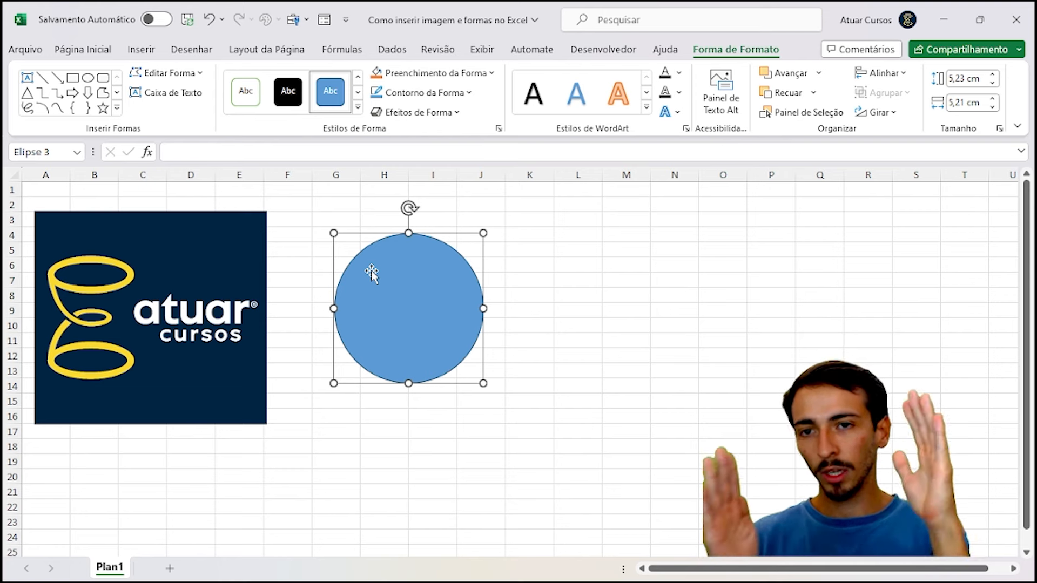
left_click_drag(416, 305, 404, 281)
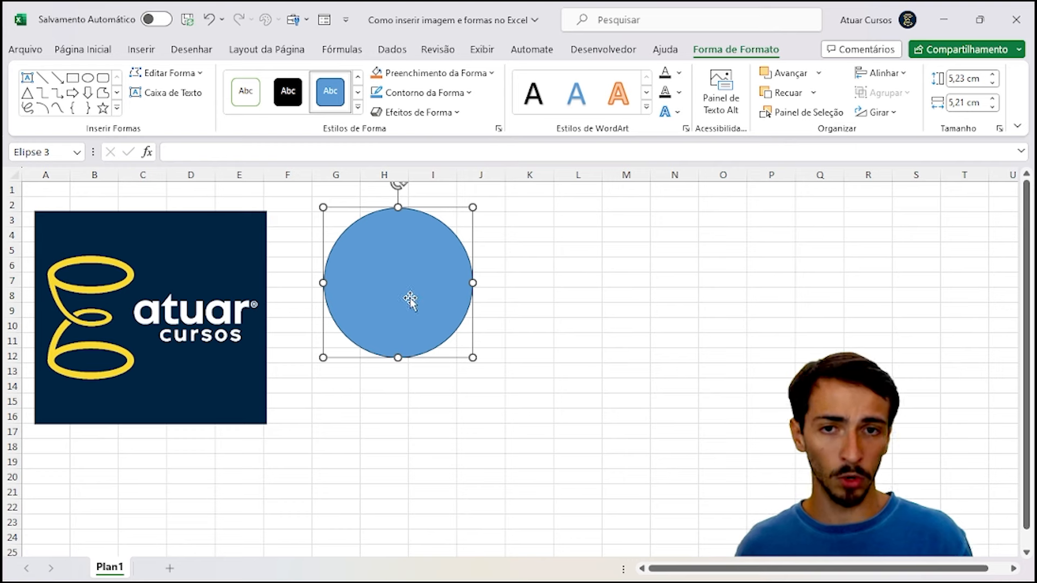
Step: Duplicate the blue ellipse, placing the copy beside the original over columns K to N
left_click(571, 296)
left_click(421, 270)
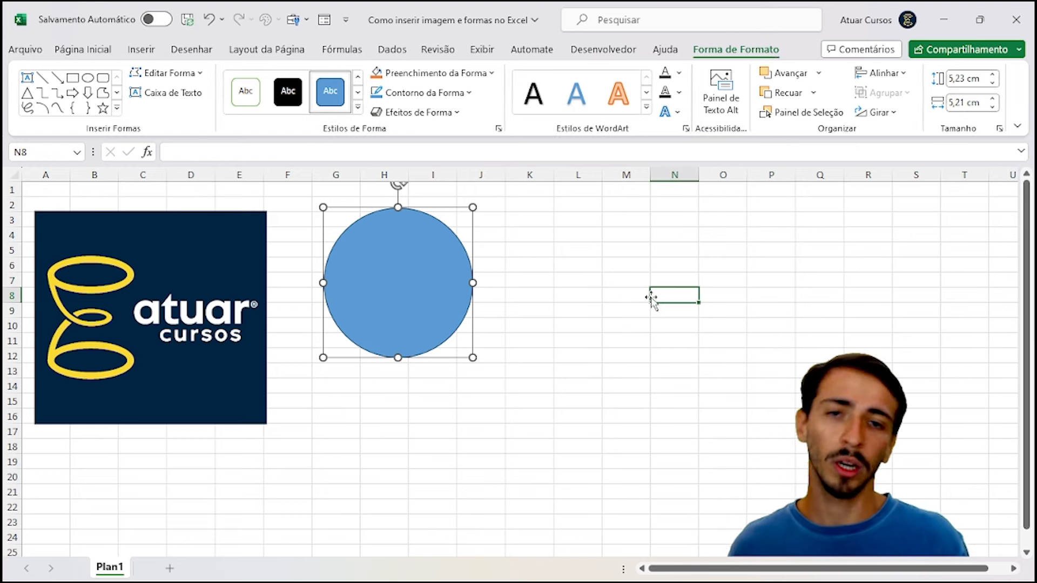
left_click(653, 298)
left_click(403, 259)
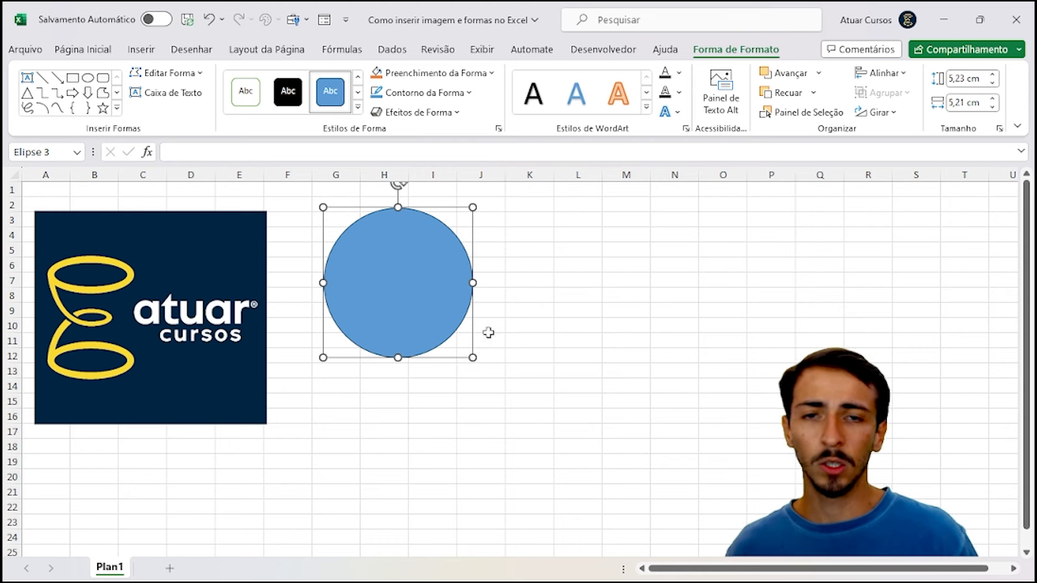
left_click_drag(393, 272, 614, 295)
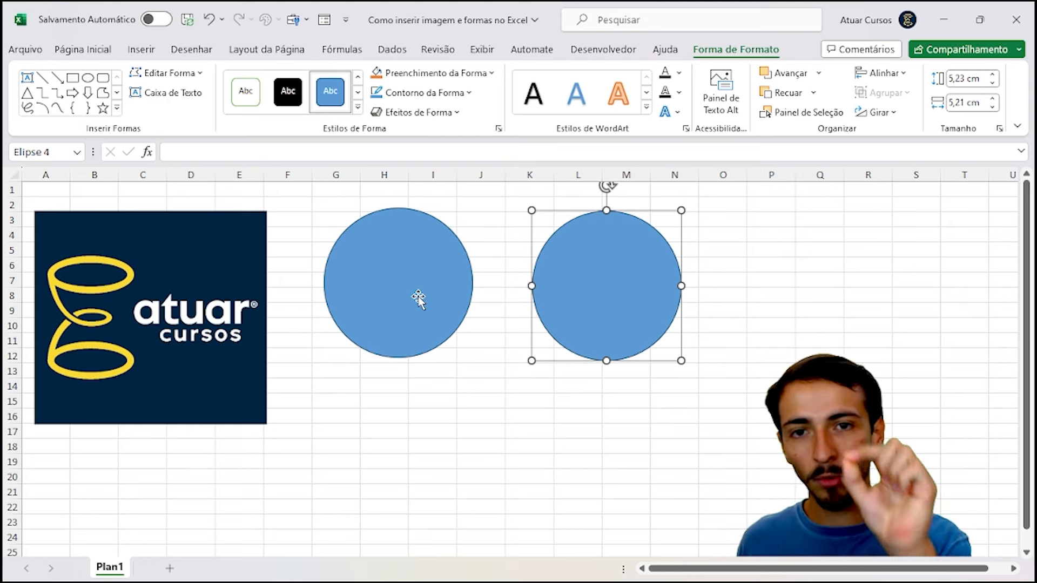
Step: Duplicate the ellipse over columns K to N, centring the new copy below and between the two circles, over columns I to L
left_click(564, 464)
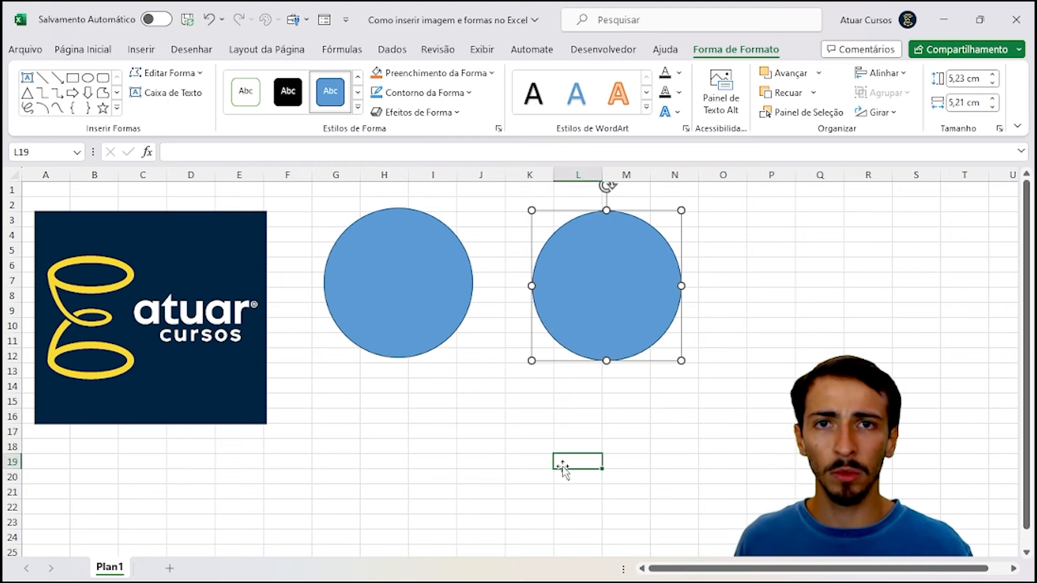
left_click(589, 291)
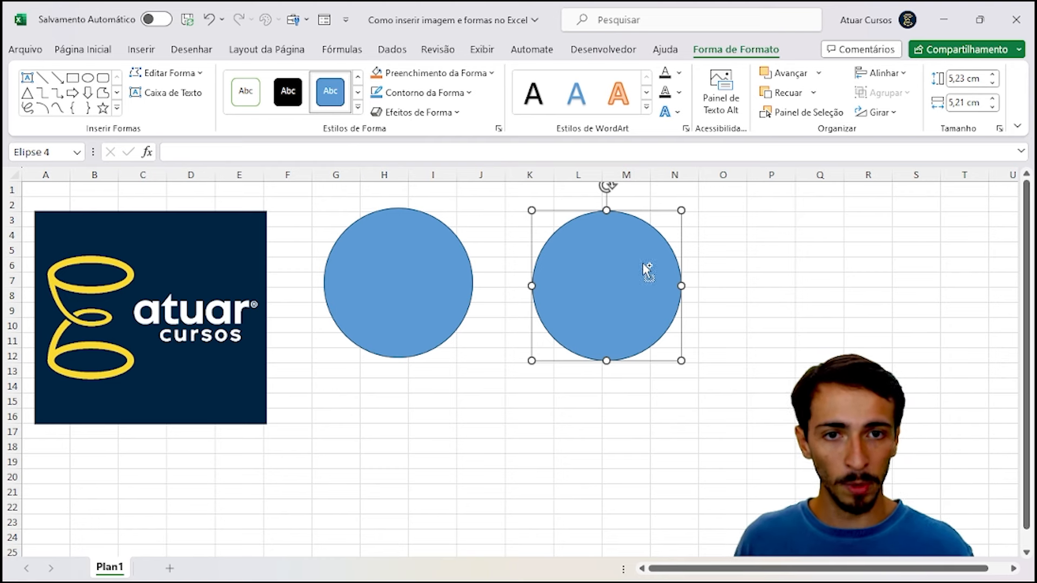
left_click_drag(640, 268, 535, 408)
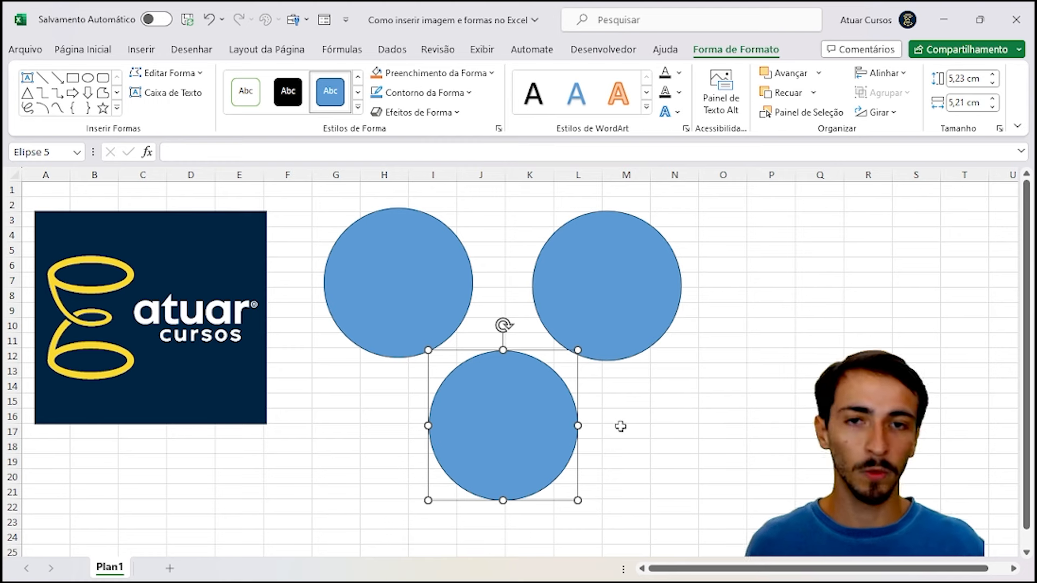
left_click(659, 426)
Step: Duplicate the logo picture twice, placing the copies over columns F to K and L to Q
left_click(199, 327)
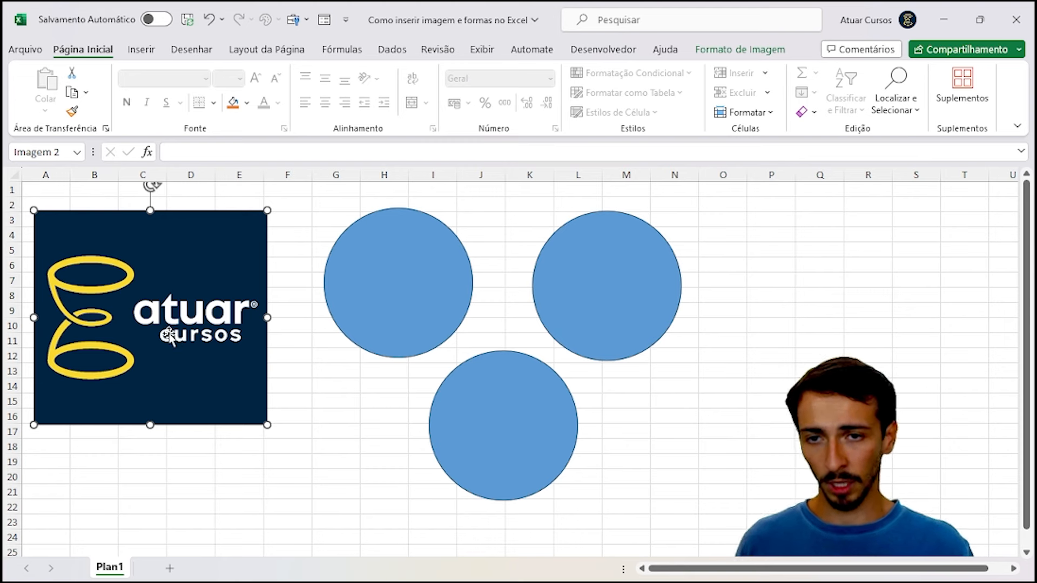
left_click_drag(143, 293, 416, 301)
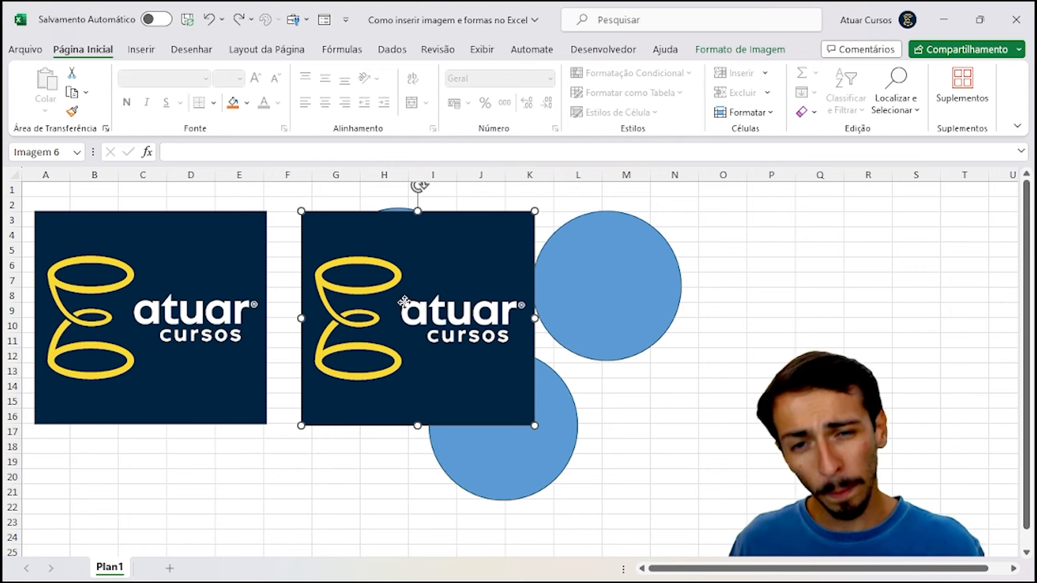
left_click_drag(426, 311, 705, 321)
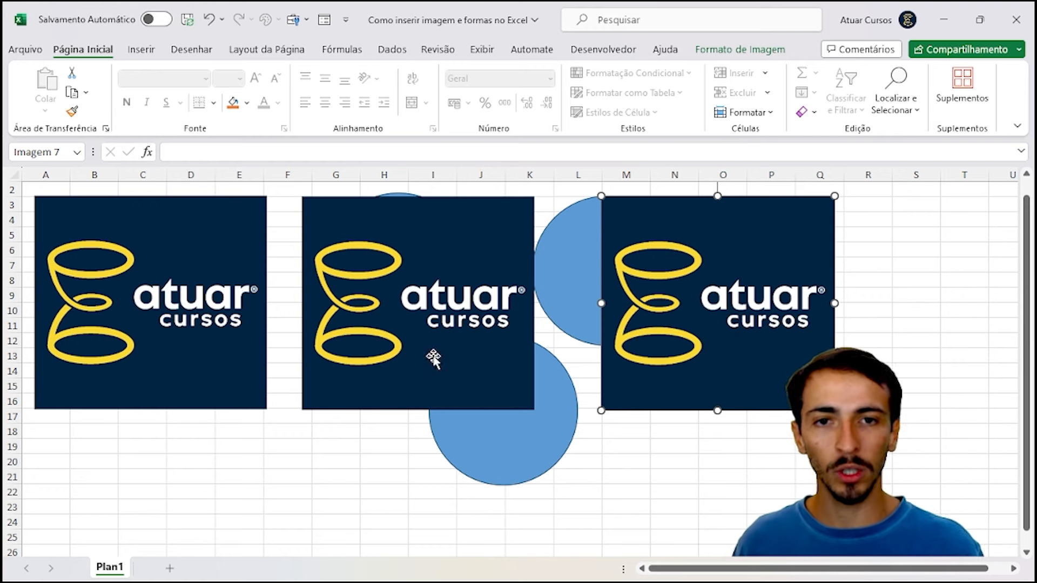
left_click_drag(637, 323, 629, 337)
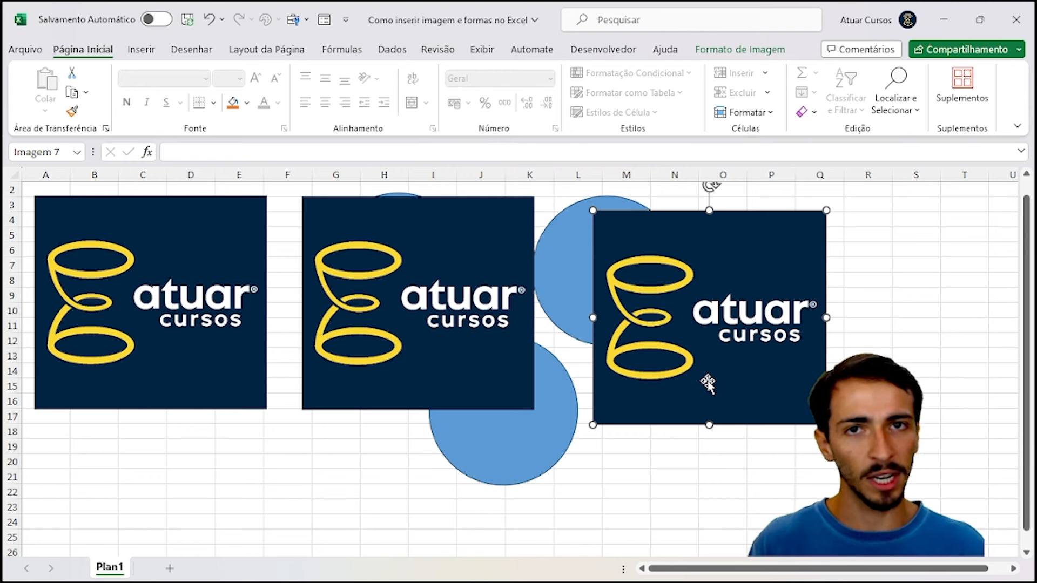
Step: Delete both copies of the logo picture, keeping only the original over columns A to E
key("Delete")
left_click(455, 349)
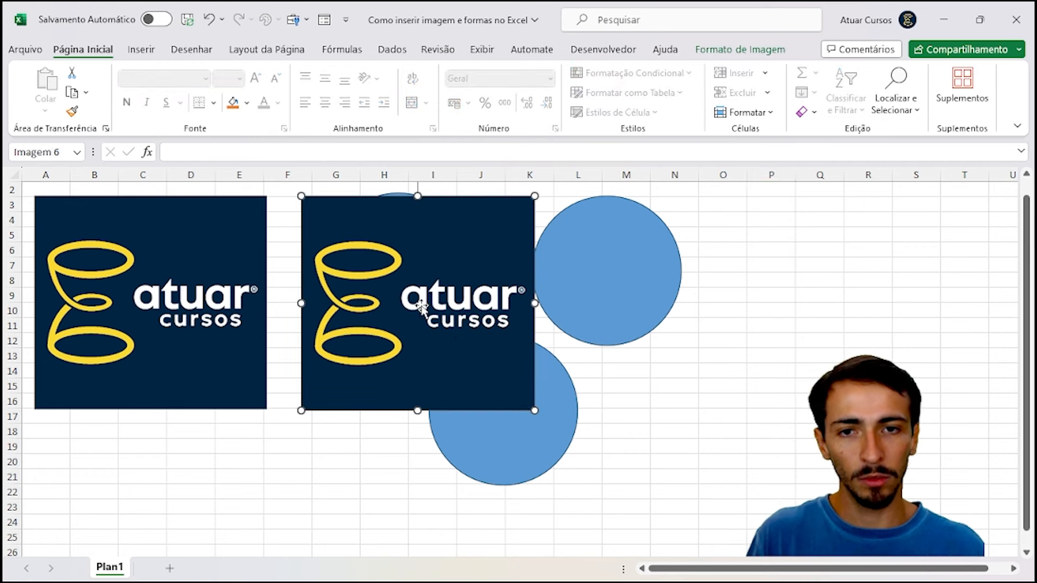
key("Delete")
Step: Select the lower circle and the circle over columns K to N together and delete both
left_click(508, 397)
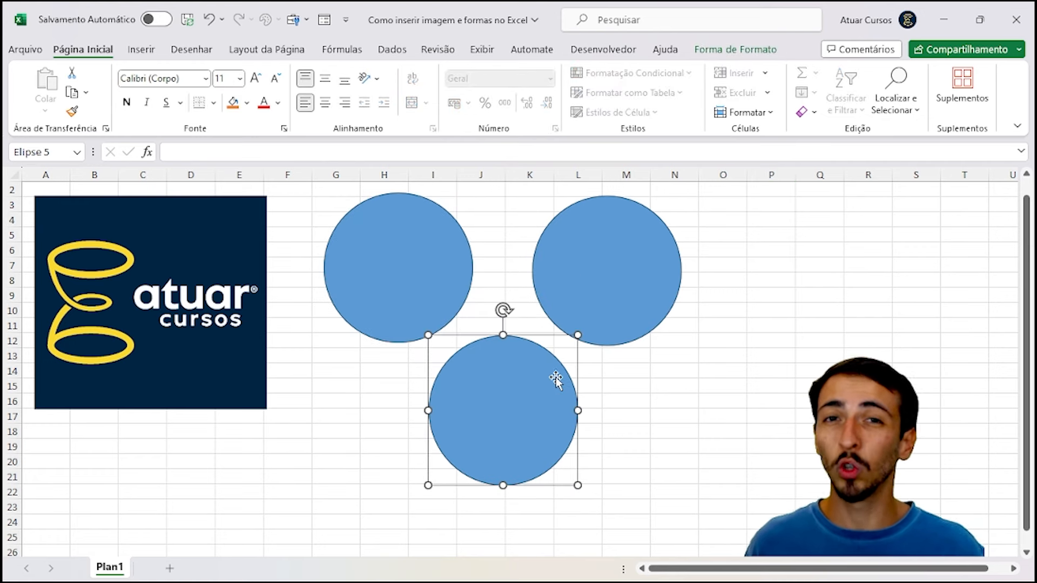
left_click_drag(651, 408, 627, 405)
left_click(557, 402)
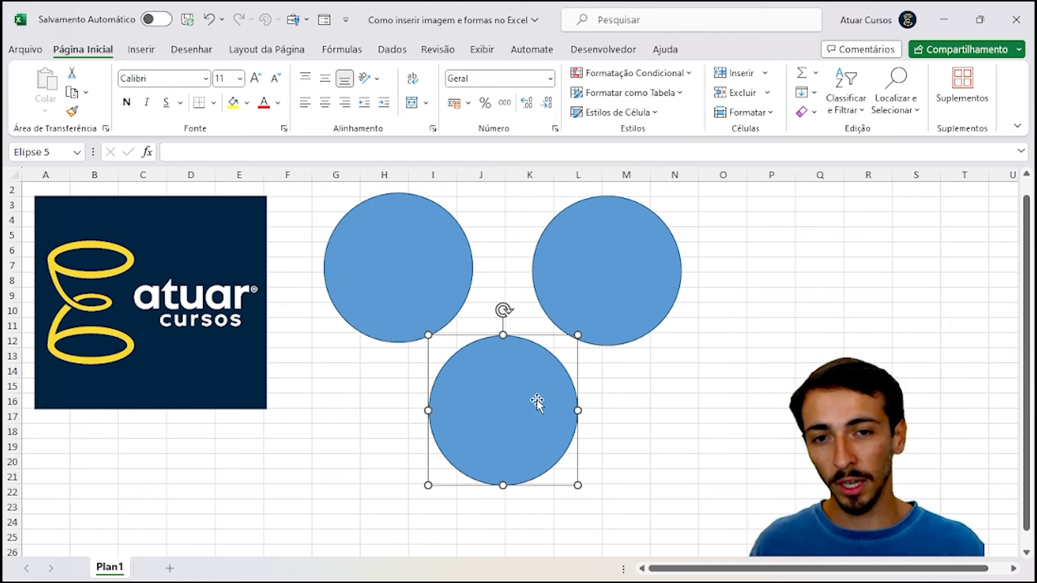
left_click(611, 277, "shift")
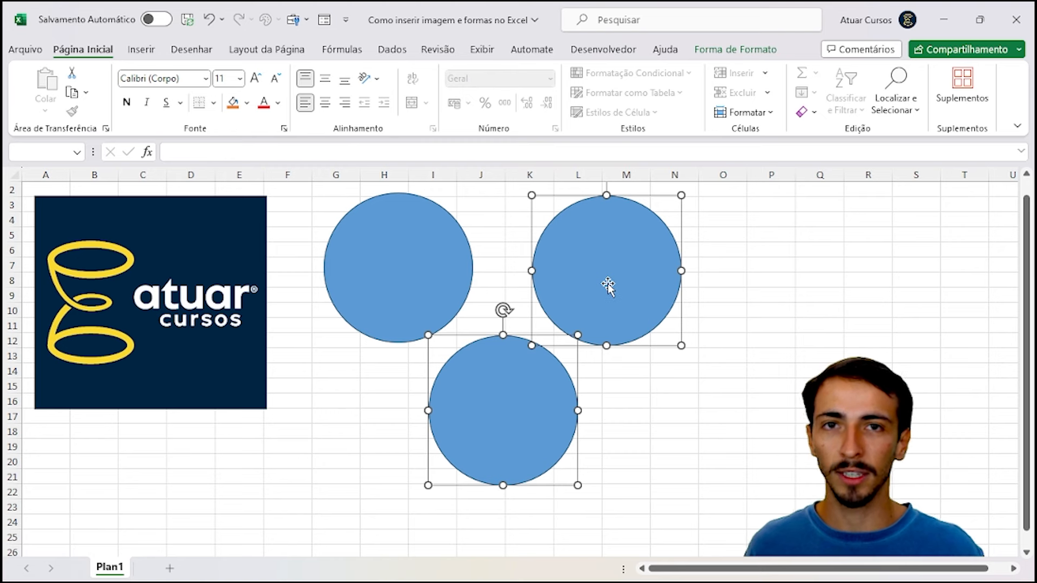
left_click(656, 432)
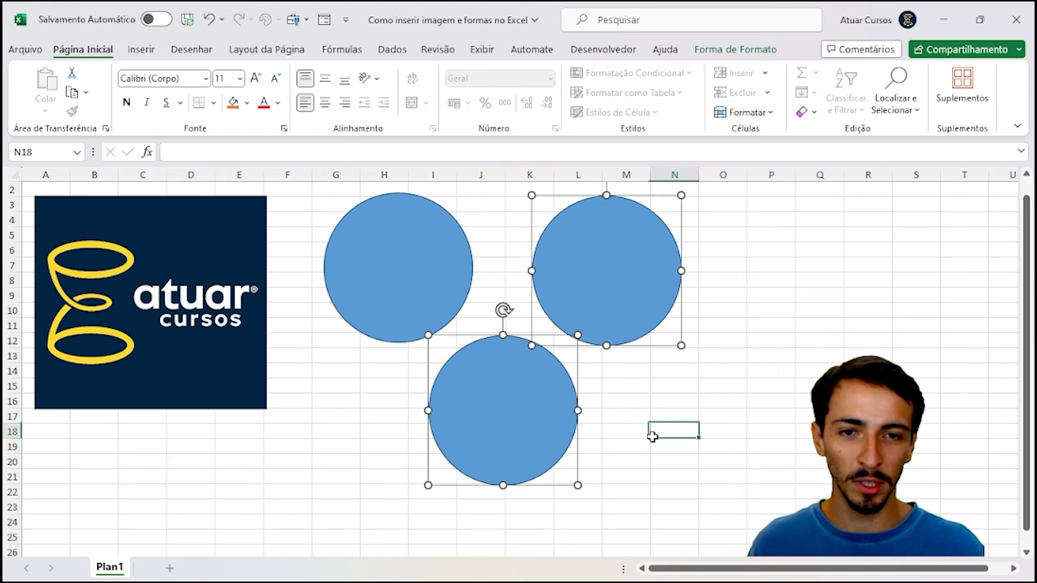
left_click(521, 417)
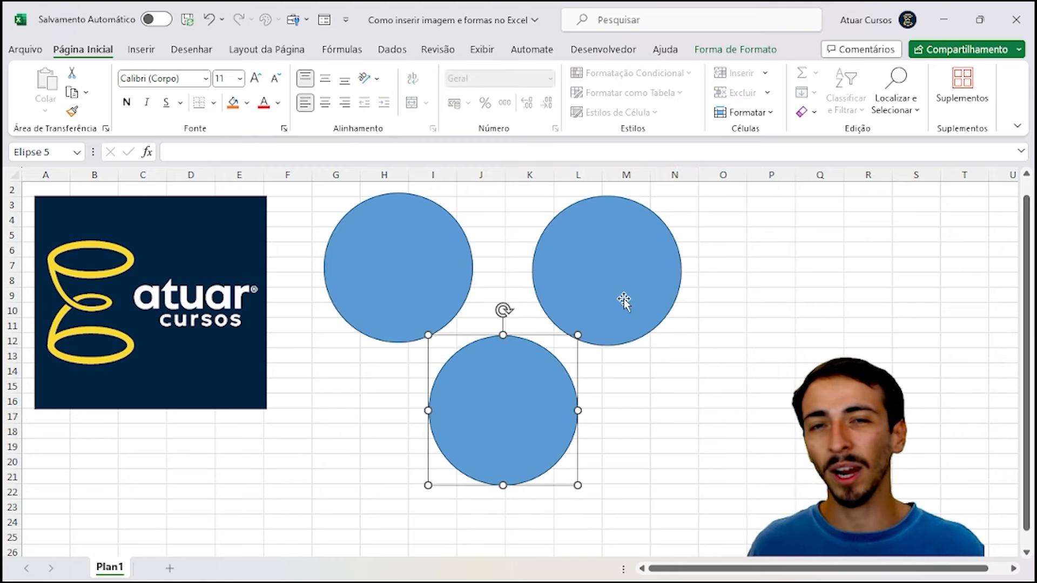
left_click(602, 271, "shift")
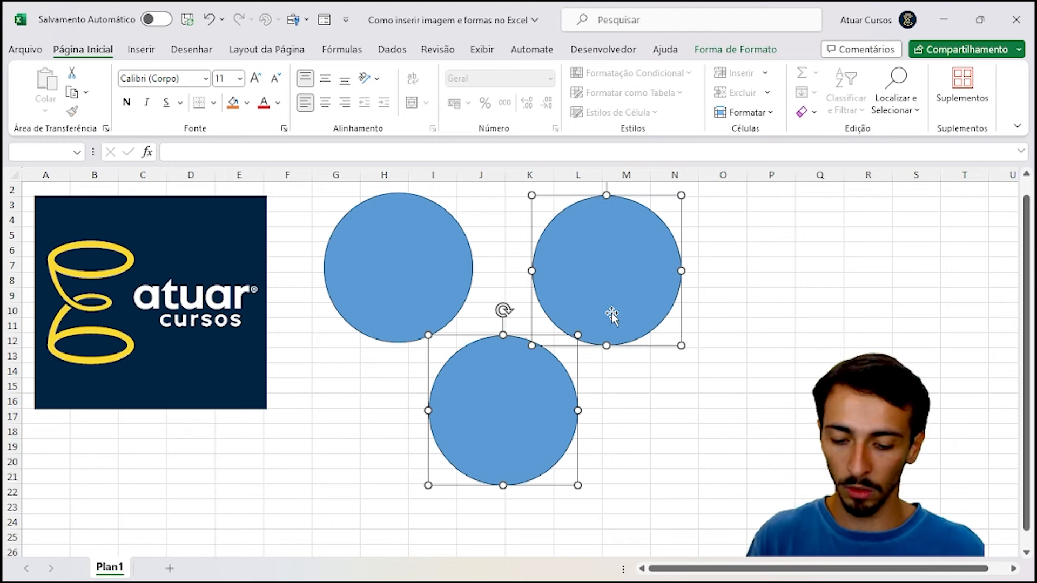
key("Delete")
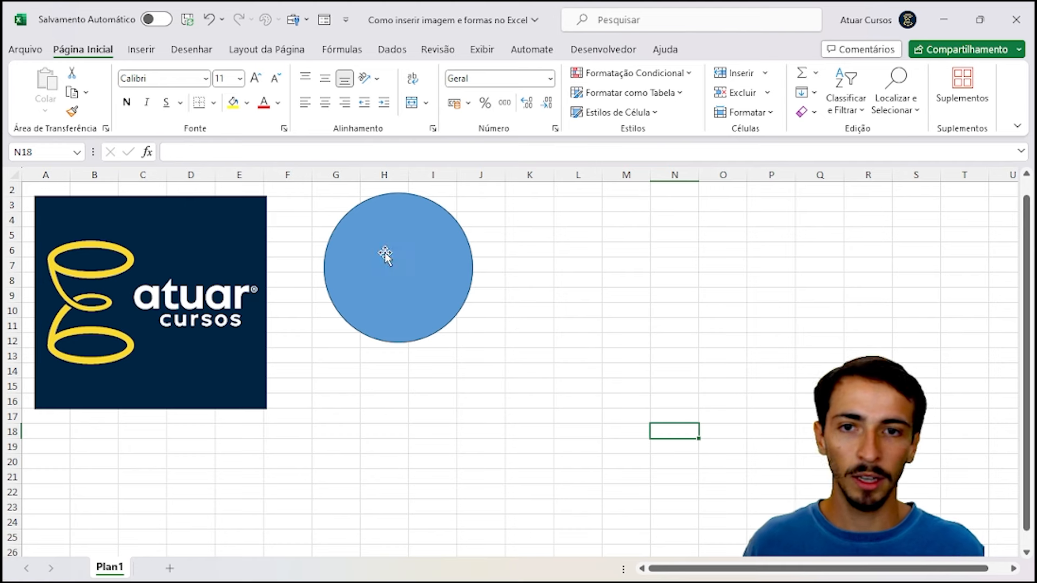
Step: Move the remaining ellipse over columns G to I and duplicate it in horizontal alignment over columns K to N, leaving cell L17 selected
left_click_drag(393, 261, 381, 296)
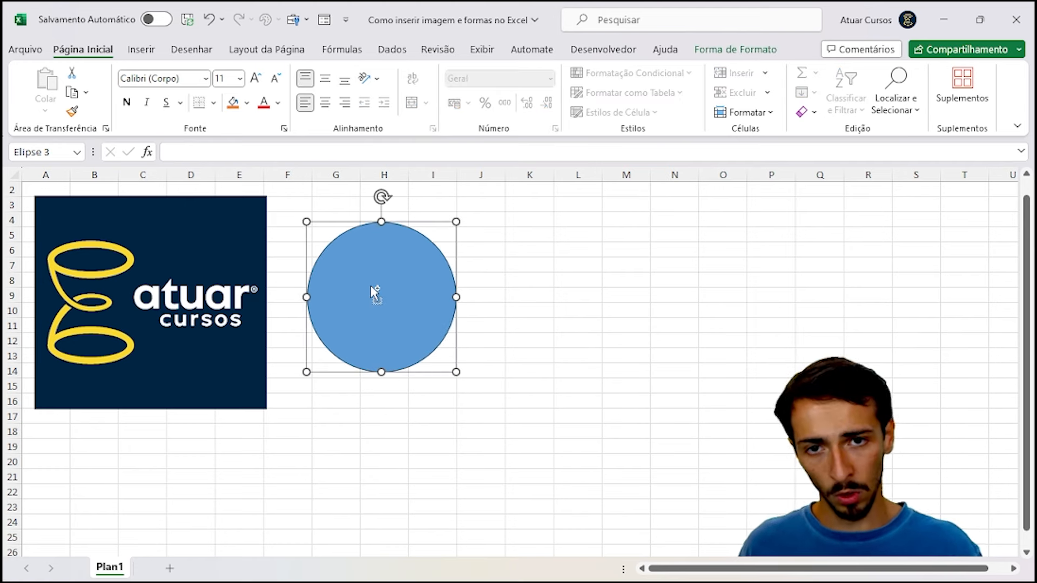
left_click_drag(375, 297, 581, 325)
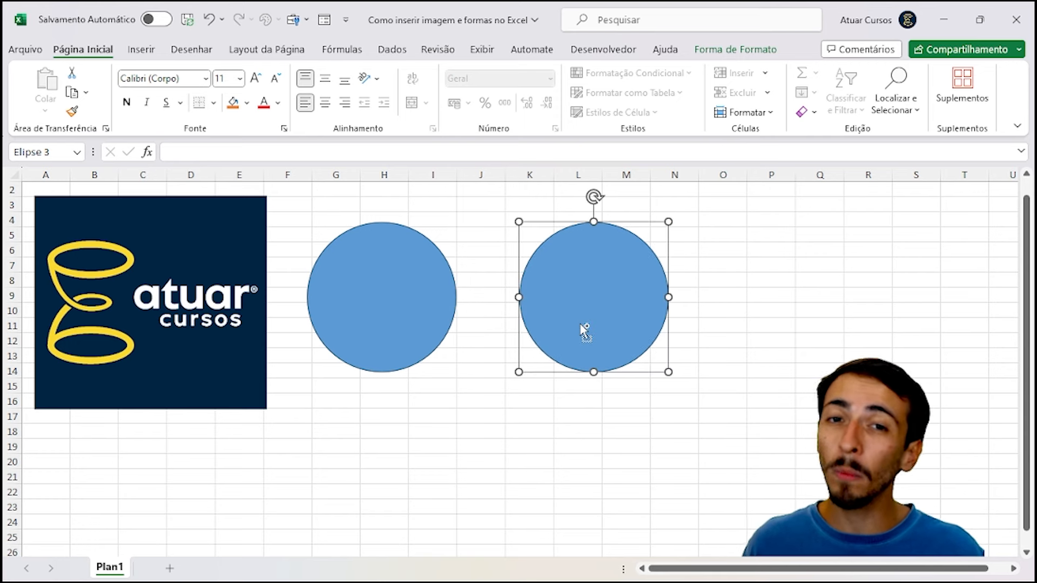
left_click(565, 424)
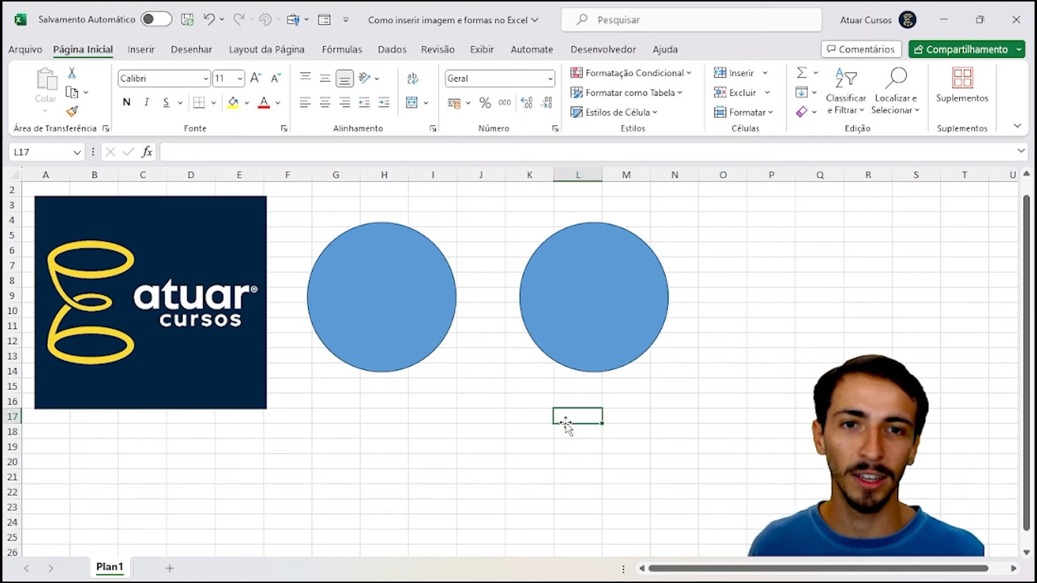